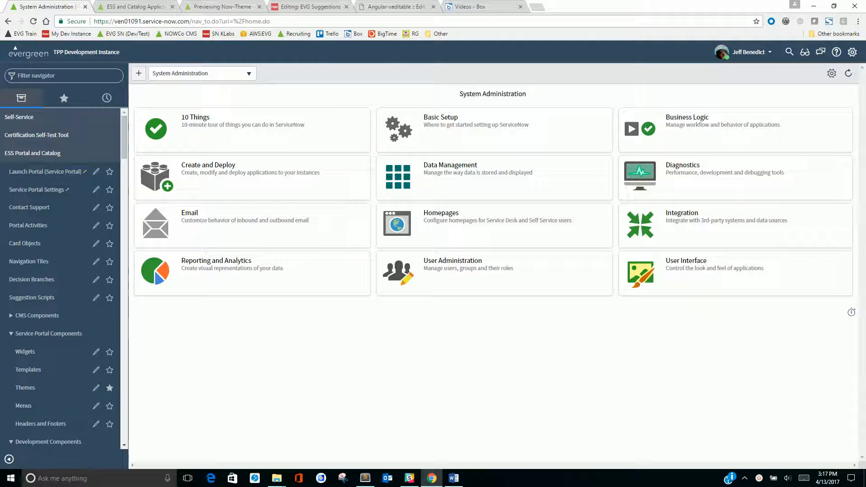
Step: Open the suggestion options on the Evergreen portal's Request page and enable My Favorites and My Recently Ordered Items
{"action": "left_click", "coordinate": [130, 8]}
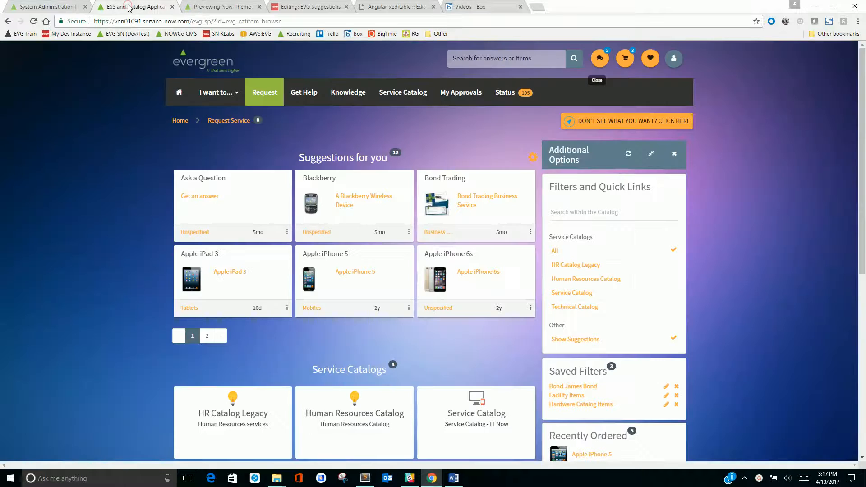
{"action": "left_click", "coordinate": [199, 93]}
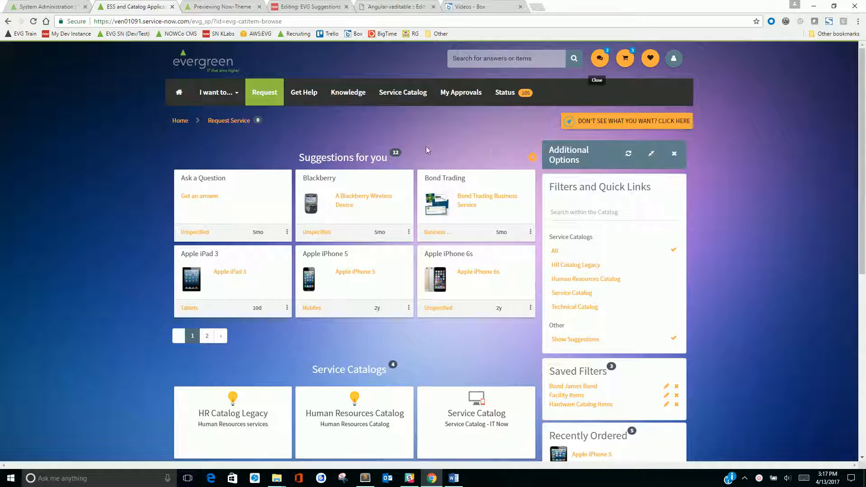
{"action": "left_click", "coordinate": [532, 157]}
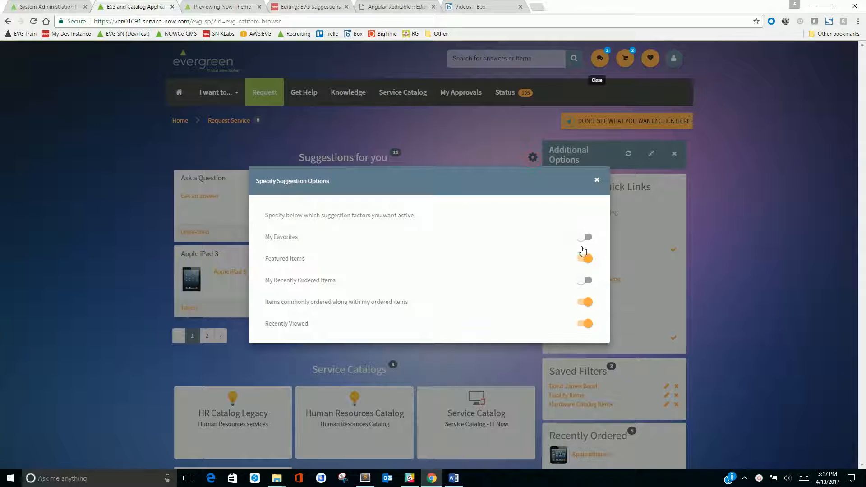
{"action": "left_click", "coordinate": [582, 236]}
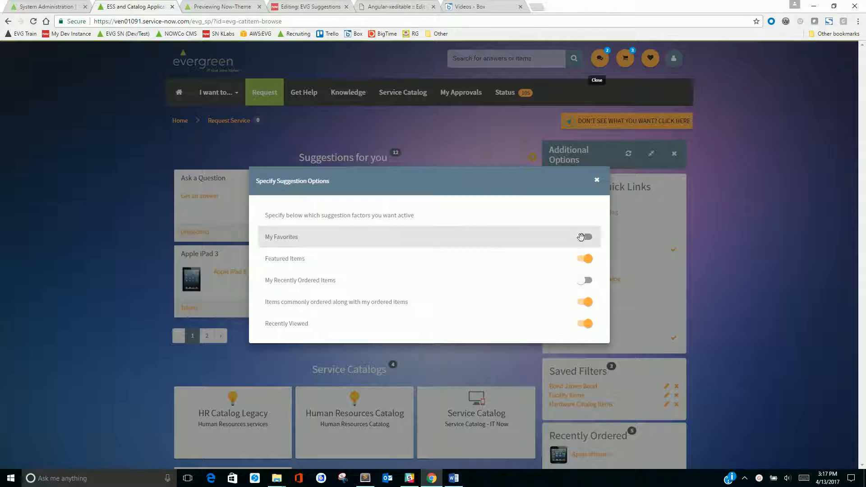
{"action": "left_click", "coordinate": [582, 276]}
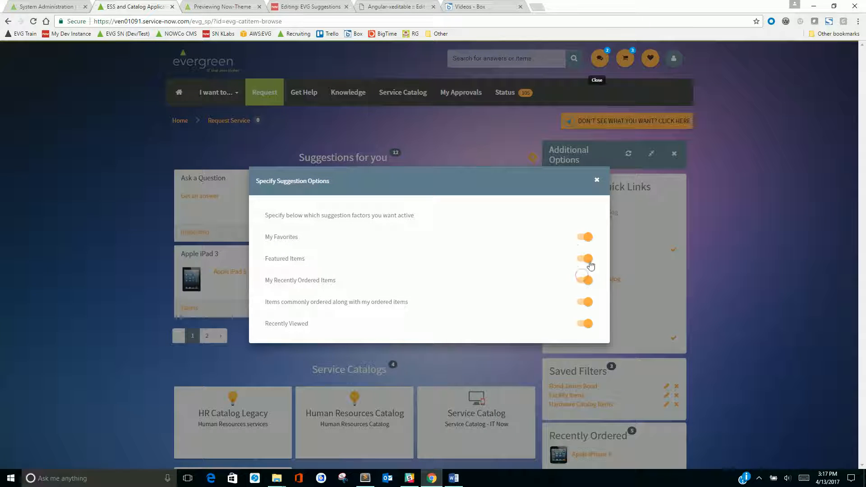
Step: Turn off every suggestion factor except Featured Items and close the suggestion options
{"action": "left_click", "coordinate": [587, 237]}
{"action": "left_click", "coordinate": [588, 281]}
{"action": "left_click", "coordinate": [585, 302]}
{"action": "left_click", "coordinate": [586, 323]}
{"action": "left_click", "coordinate": [596, 181]}
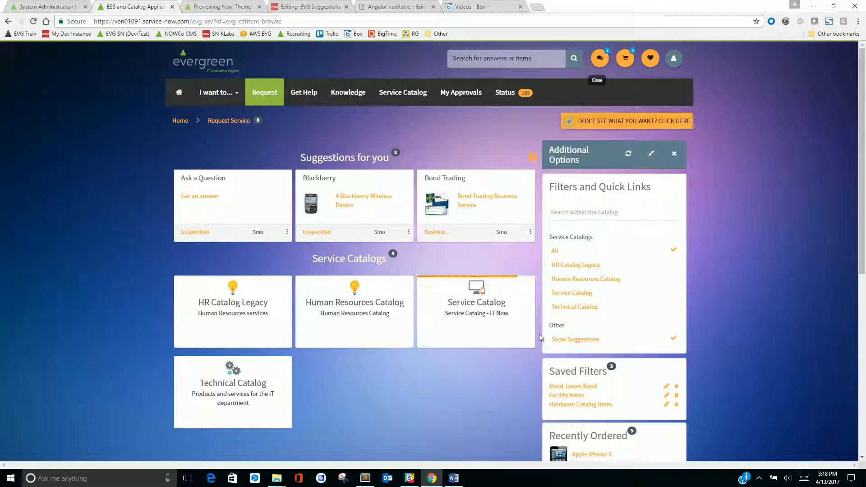
Step: Turn off Show Suggestions, visit Get Help, and turn suggestions back on after returning to the Request page
{"action": "left_click", "coordinate": [575, 339]}
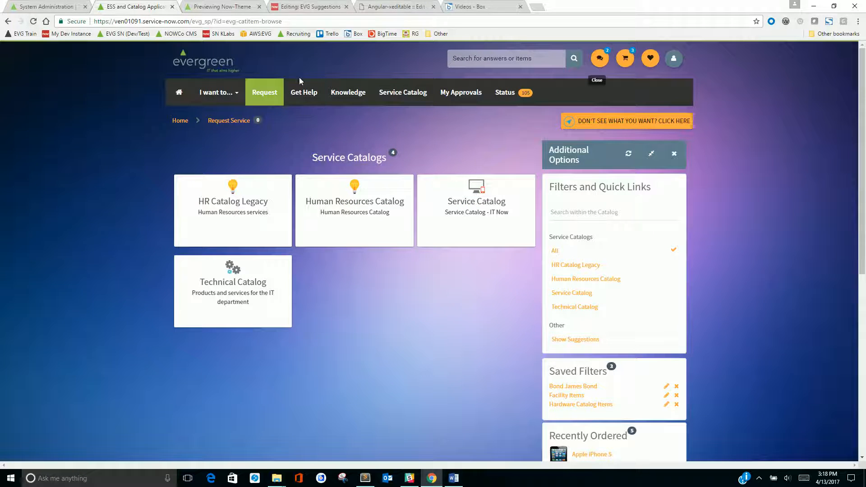
{"action": "left_click", "coordinate": [303, 92]}
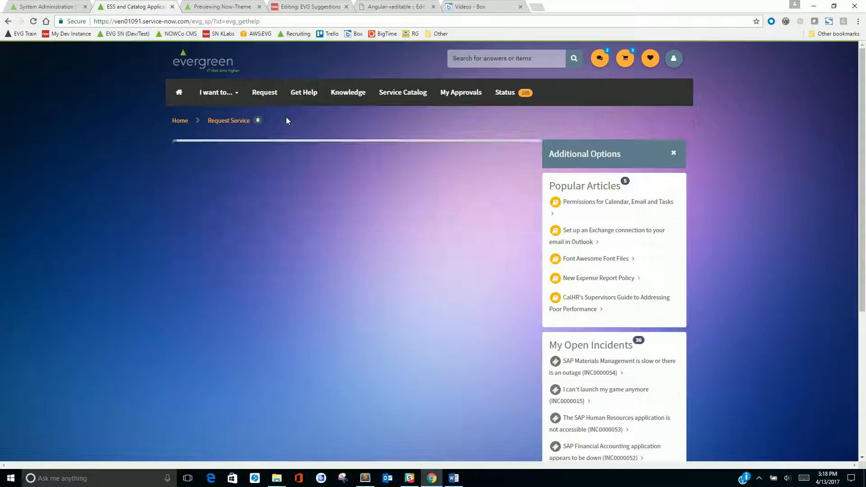
{"action": "left_click", "coordinate": [265, 97]}
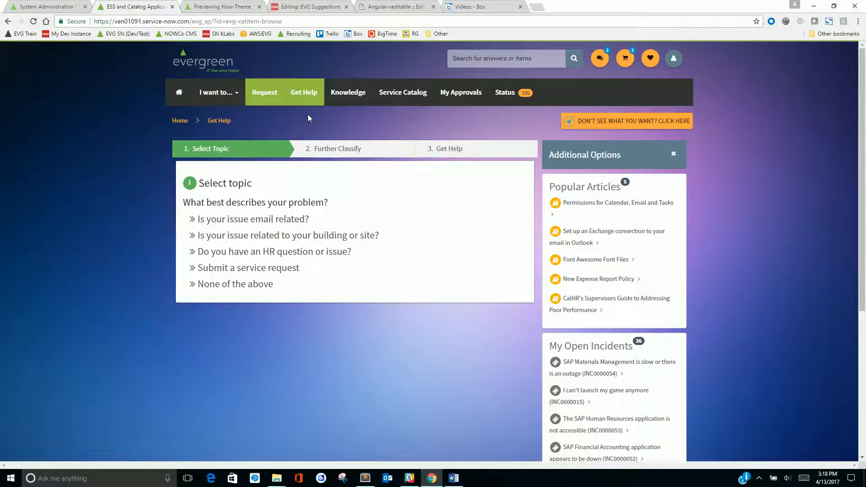
{"action": "left_click", "coordinate": [580, 339]}
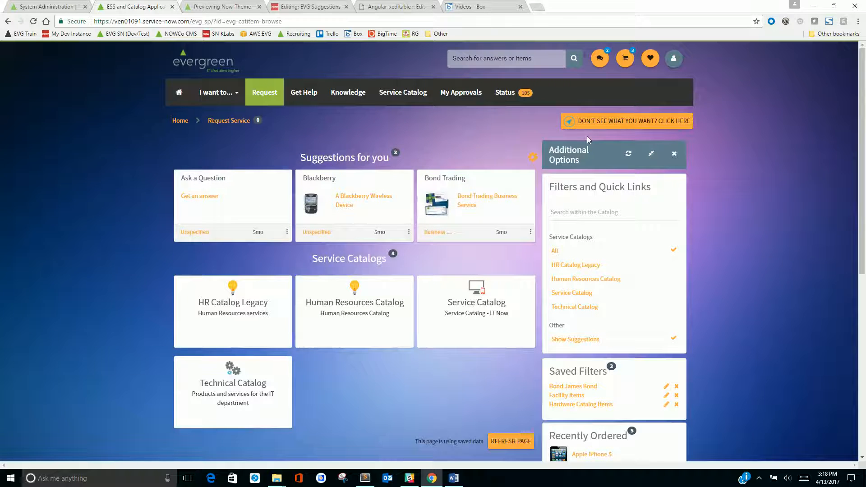
Step: View the suggestions under Request Something in the "Don't see what you want" options and close the dialog
{"action": "left_click", "coordinate": [591, 122]}
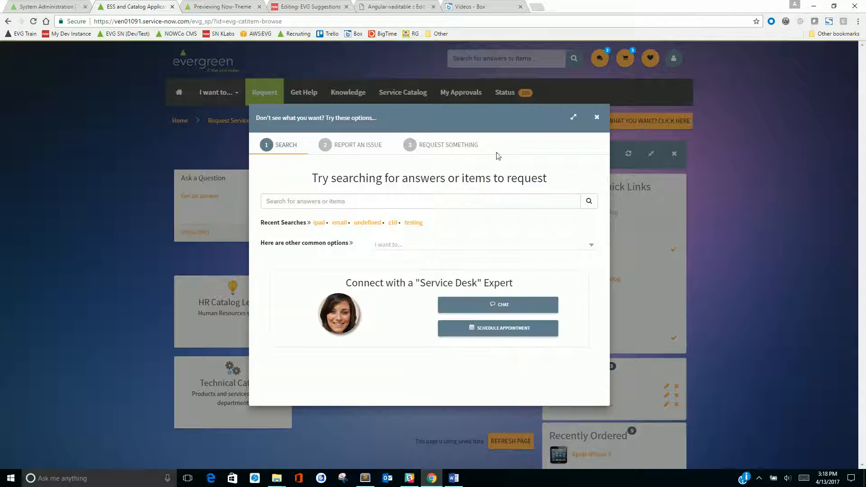
{"action": "left_click", "coordinate": [455, 143]}
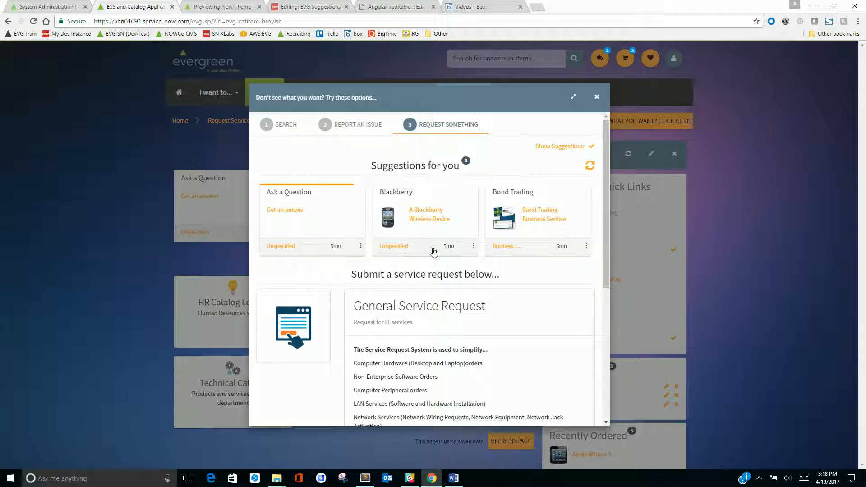
{"action": "left_click", "coordinate": [598, 98]}
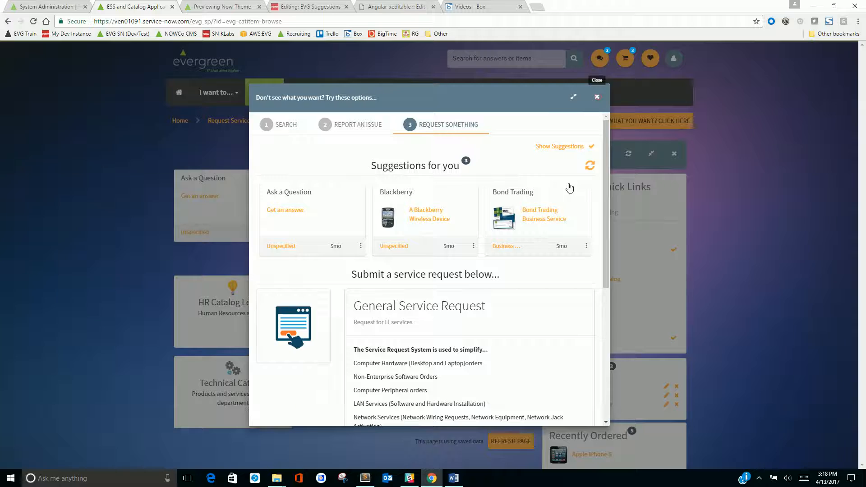
Step: Activate My Recently Ordered Items and Items commonly ordered along with my ordered items as suggestion factors
{"action": "left_click", "coordinate": [533, 157]}
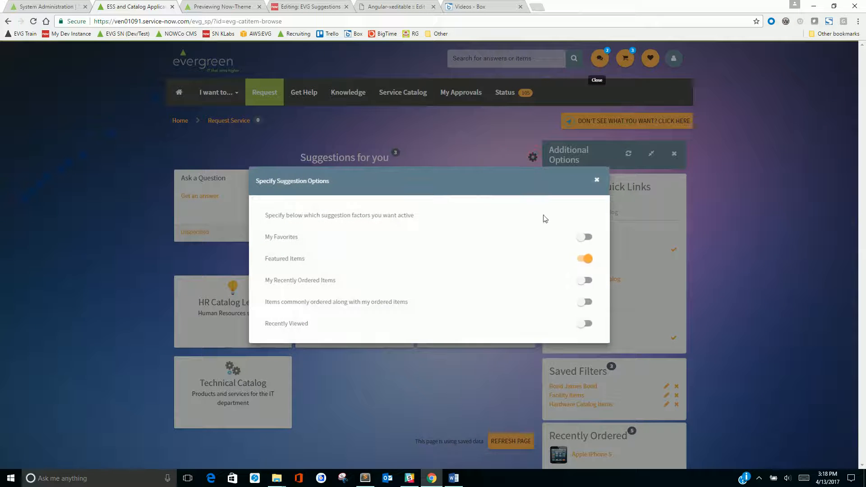
{"action": "left_click", "coordinate": [584, 280]}
{"action": "left_click", "coordinate": [583, 302]}
{"action": "left_click", "coordinate": [596, 180]}
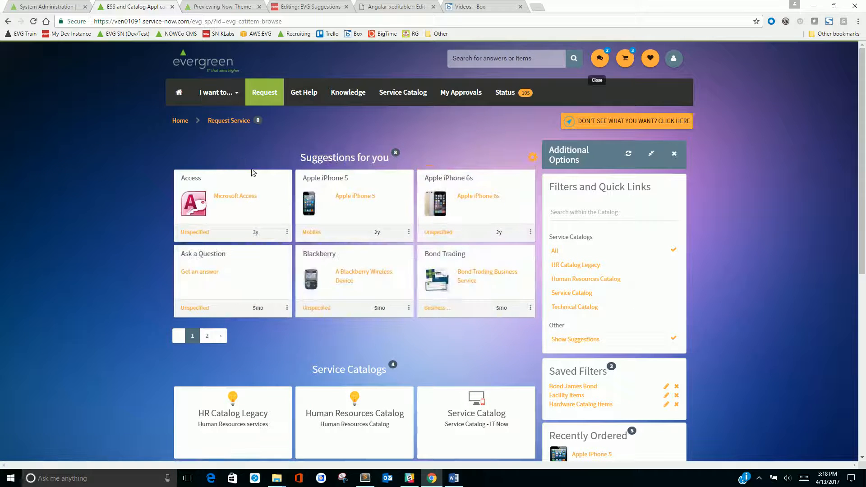
Step: Find the User Preferences module in the TPP Development Instance by filtering for "user pref" and open its list
{"action": "left_click", "coordinate": [34, 6]}
{"action": "left_click", "coordinate": [47, 74]}
{"action": "type", "text": "use pre"}
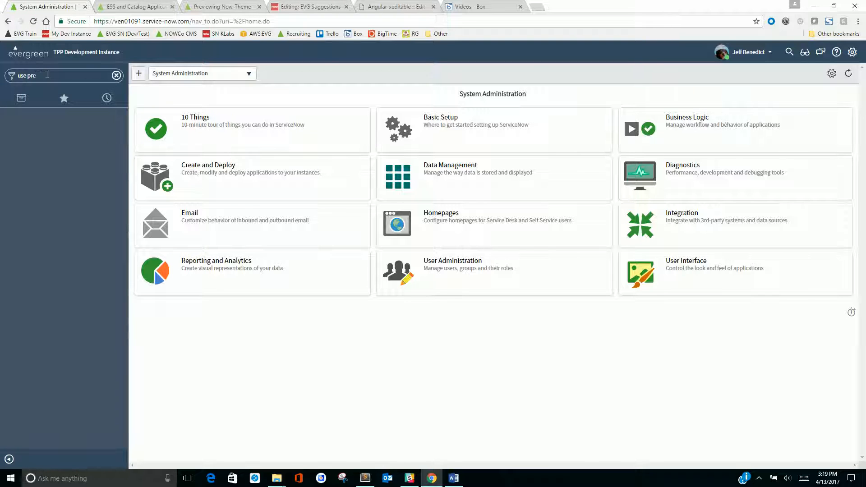
{"action": "key", "text": "BackSpace"}
{"action": "key", "text": "BackSpace"}
{"action": "key", "text": "BackSpace"}
{"action": "key", "text": "BackSpace"}
{"action": "type", "text": "r pref"}
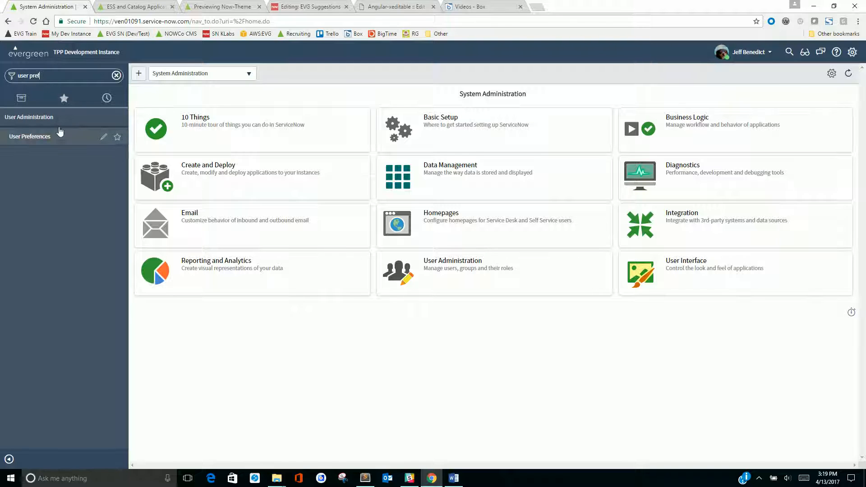
{"action": "left_click", "coordinate": [50, 138]}
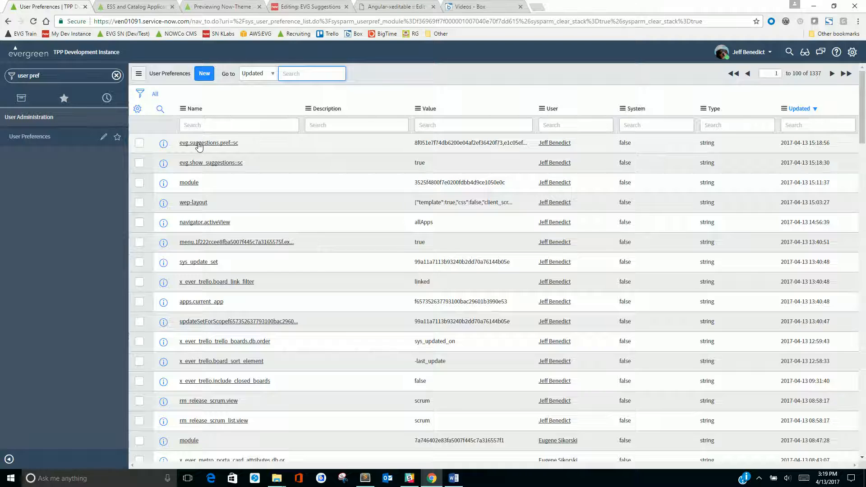
Step: Filter the preferences to names starting with evg.sugg and open the most recently updated evg.suggestions.pref::sc record
{"action": "left_click", "coordinate": [203, 123]}
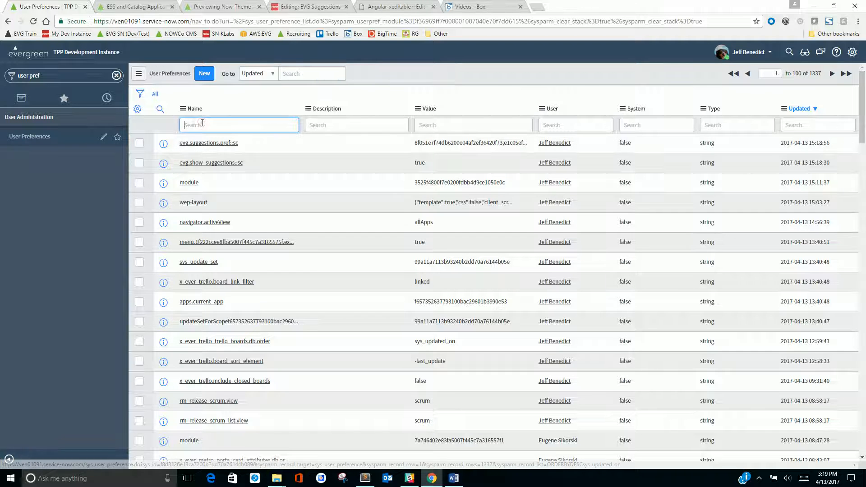
{"action": "type", "text": "evg.sugg"}
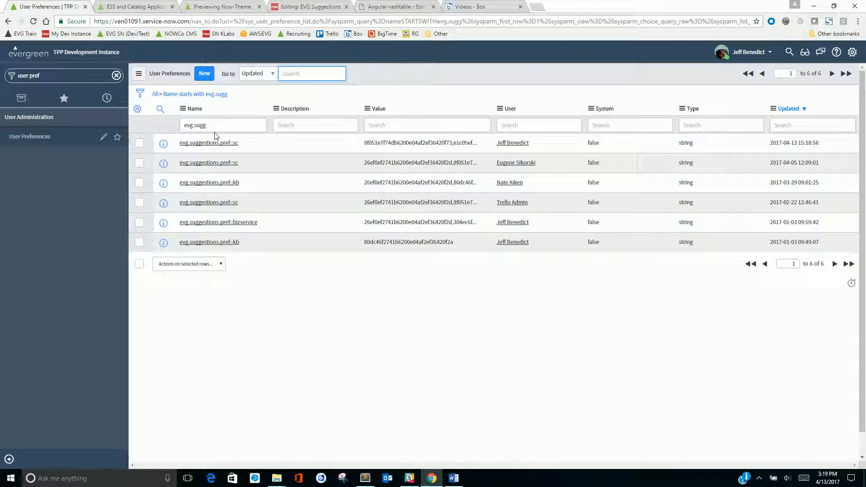
{"action": "left_click", "coordinate": [202, 143]}
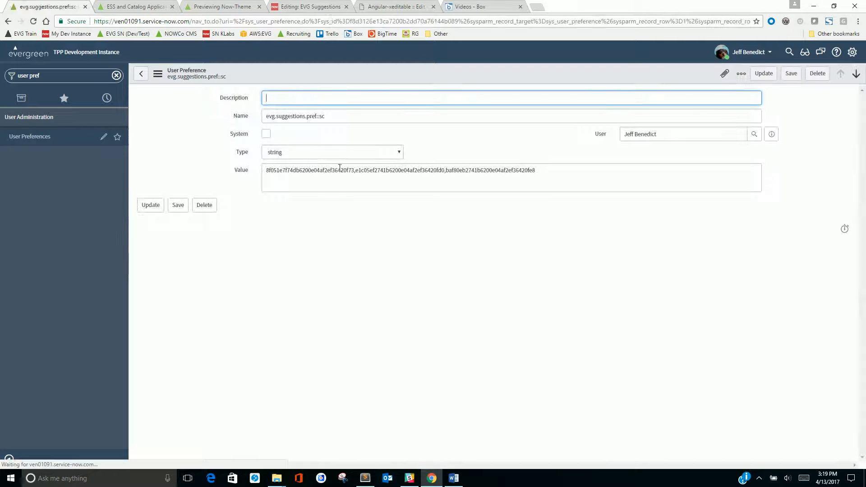
Step: Examine the individual comma-separated IDs in the preference's Value and return to the preferences list
{"action": "left_click", "coordinate": [334, 170]}
{"action": "double_click", "coordinate": [334, 170]}
{"action": "double_click", "coordinate": [397, 171]}
{"action": "left_click", "coordinate": [445, 171]}
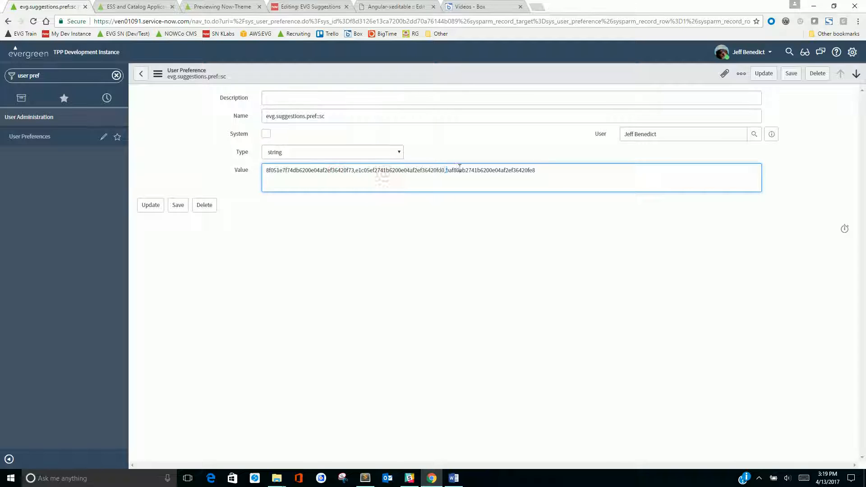
{"action": "double_click", "coordinate": [460, 170]}
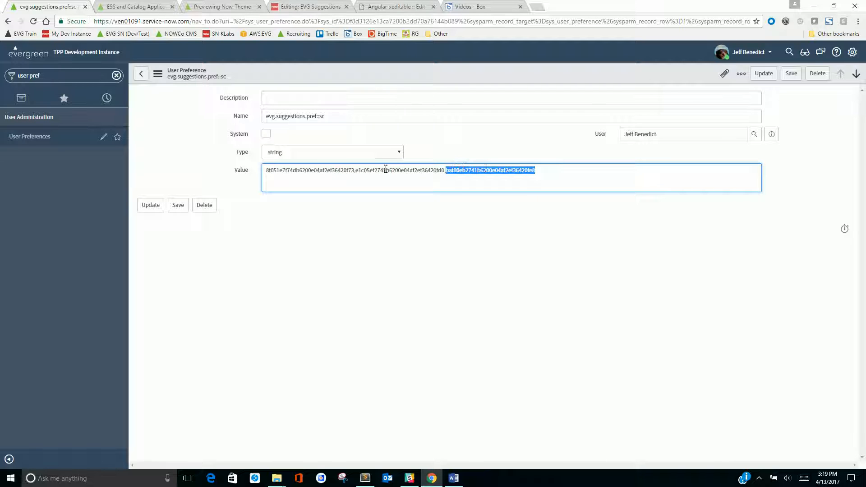
{"action": "left_click", "coordinate": [141, 75]}
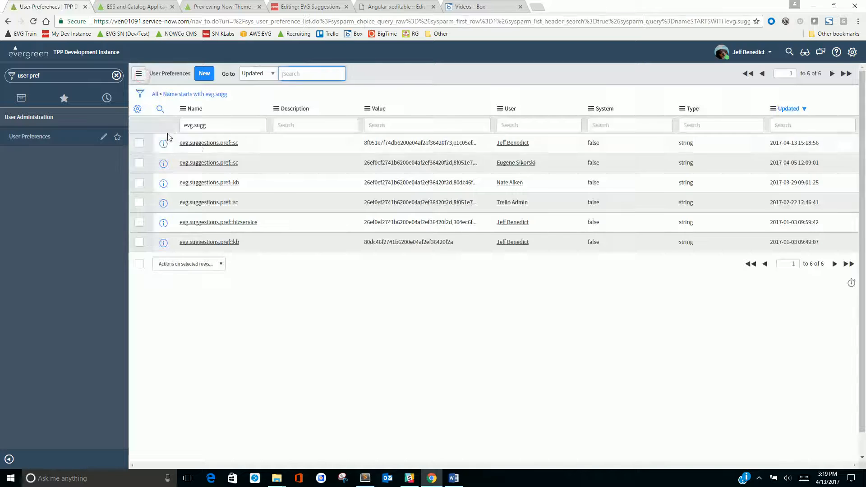
Step: Filter the preferences to names containing sugg using *sugg
{"action": "double_click", "coordinate": [208, 125]}
{"action": "type", "text": "*s"}
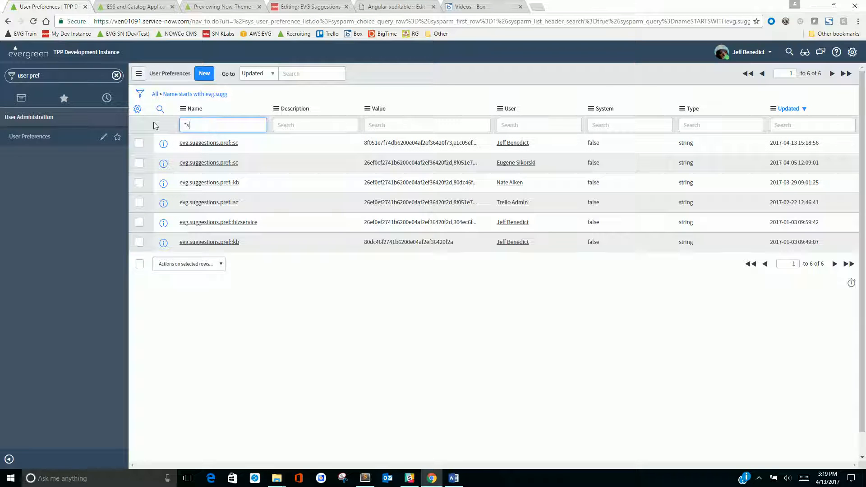
{"action": "type", "text": "ugg"}
{"action": "key", "text": "Return"}
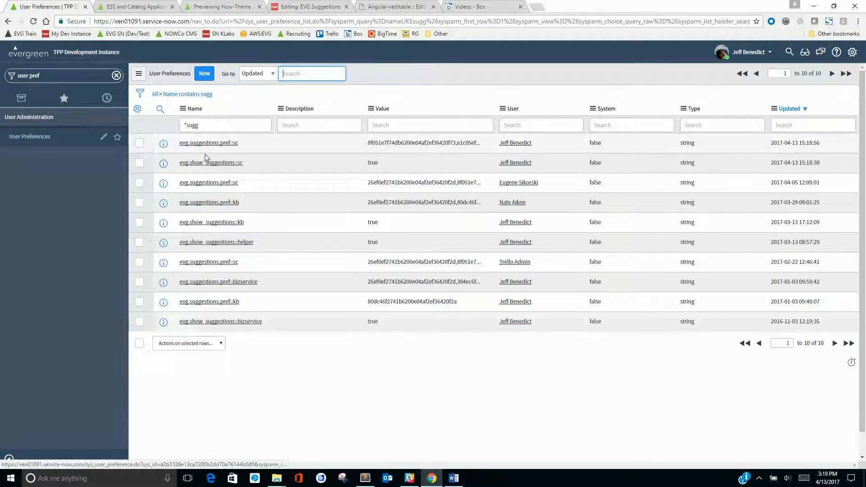
Step: Narrow the name filter to *show_sugg and clear the navigator's module filter
{"action": "left_click", "coordinate": [186, 125]}
{"action": "type", "text": "show_"}
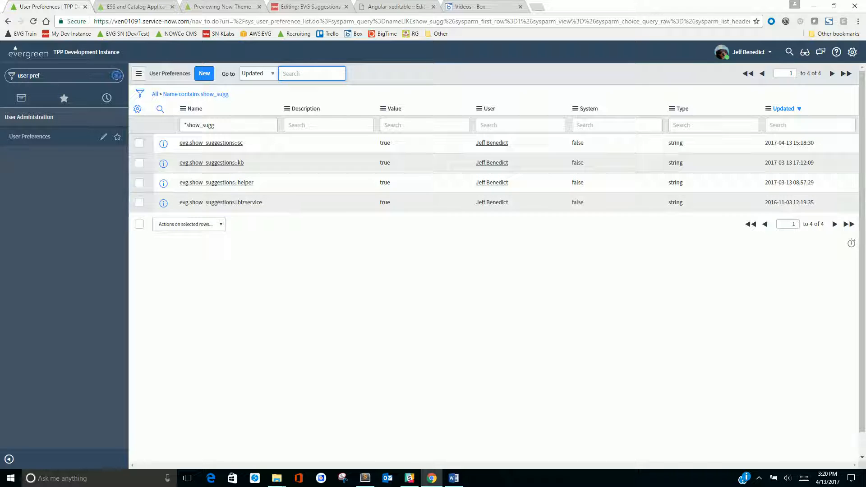
{"action": "left_click", "coordinate": [116, 76]}
Step: Go to the preview portal's home page and view its Suggestions for you widget
{"action": "left_click", "coordinate": [226, 6]}
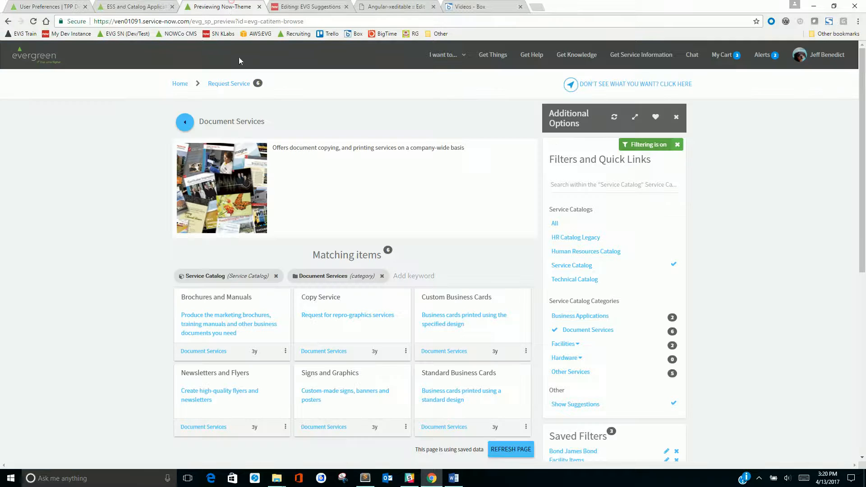
{"action": "left_click", "coordinate": [180, 83]}
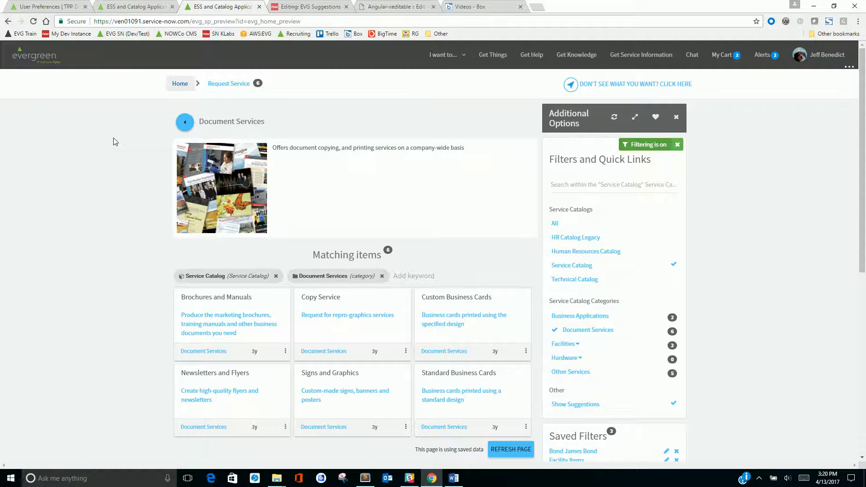
{"action": "scroll", "coordinate": [113, 140], "scroll_direction": "down", "scroll_amount": 10}
{"action": "scroll", "coordinate": [176, 221], "scroll_direction": "down", "scroll_amount": 2}
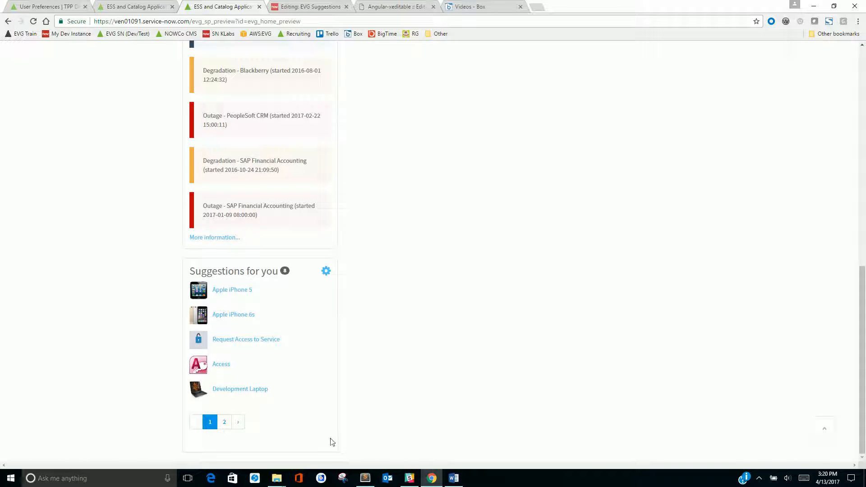
Step: Examine the record key, top ID and display-count settings in the EVG Suggestions widget's server script
{"action": "left_click", "coordinate": [300, 10]}
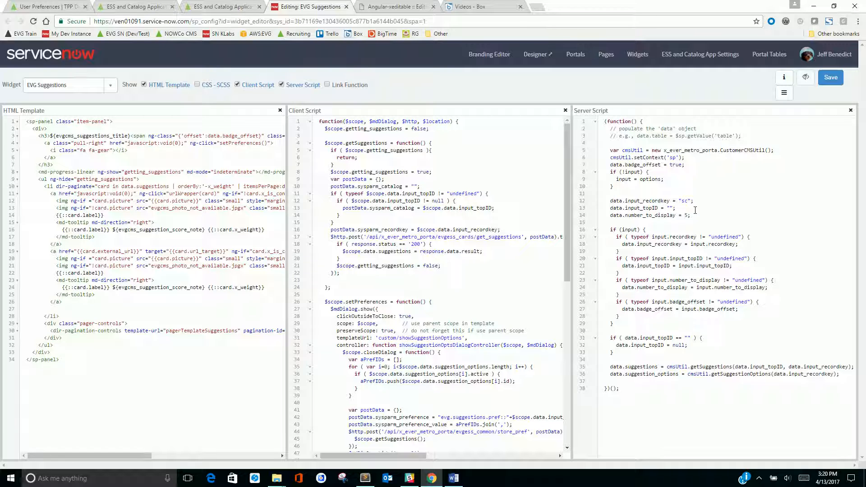
{"action": "double_click", "coordinate": [683, 201]}
{"action": "left_click", "coordinate": [682, 200]}
{"action": "left_click_drag", "start_coordinate": [610, 201], "coordinate": [604, 331]}
Step: Browse from the preview portal's home page to the Service Catalog and open its Document Services category
{"action": "left_click", "coordinate": [216, 6]}
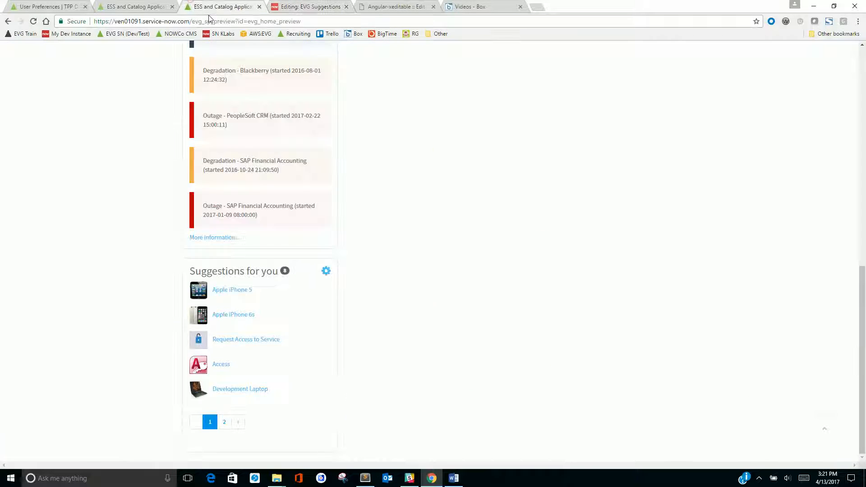
{"action": "scroll", "coordinate": [396, 234], "scroll_direction": "up", "scroll_amount": 10}
{"action": "left_click", "coordinate": [256, 259]}
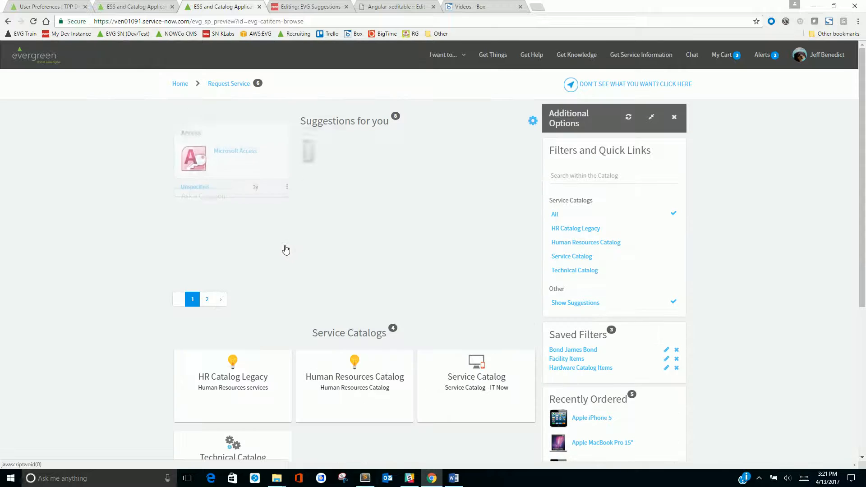
{"action": "left_click", "coordinate": [572, 258]}
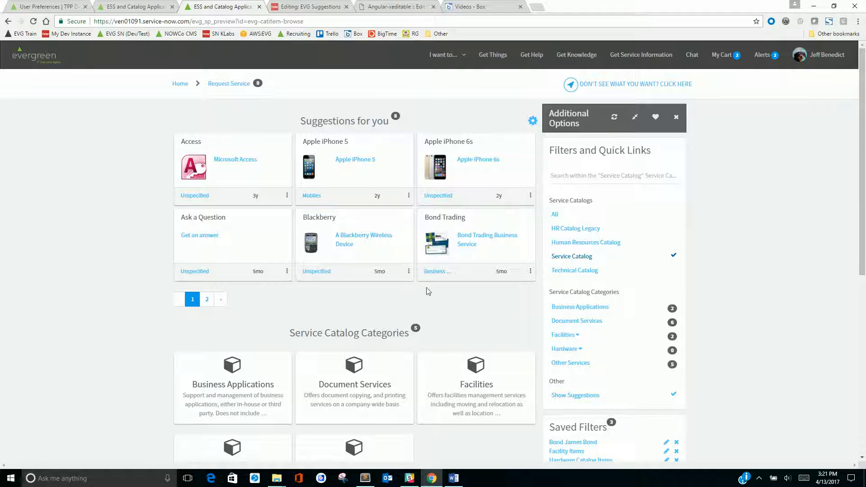
{"action": "left_click", "coordinate": [354, 375]}
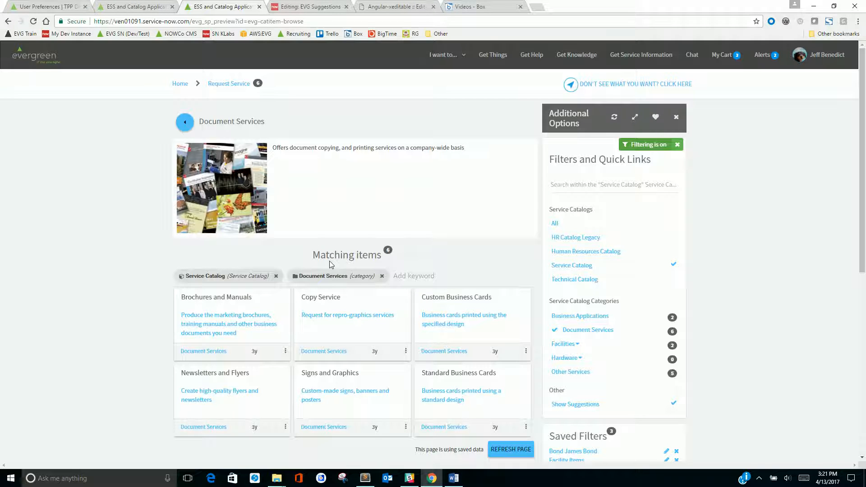
Step: Check the suggestions for HR Catalog Legacy in the catalog and for the Human Resources General Knowledge and UK bases in the knowledge portal
{"action": "left_click", "coordinate": [185, 122]}
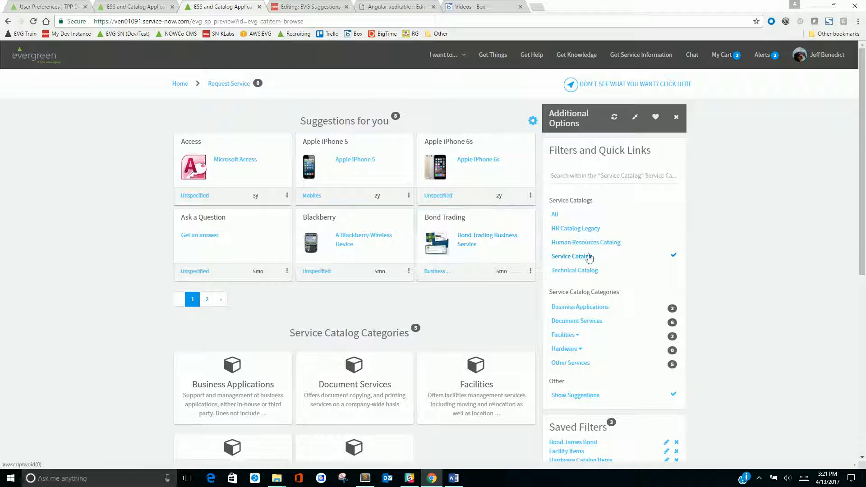
{"action": "left_click", "coordinate": [566, 228]}
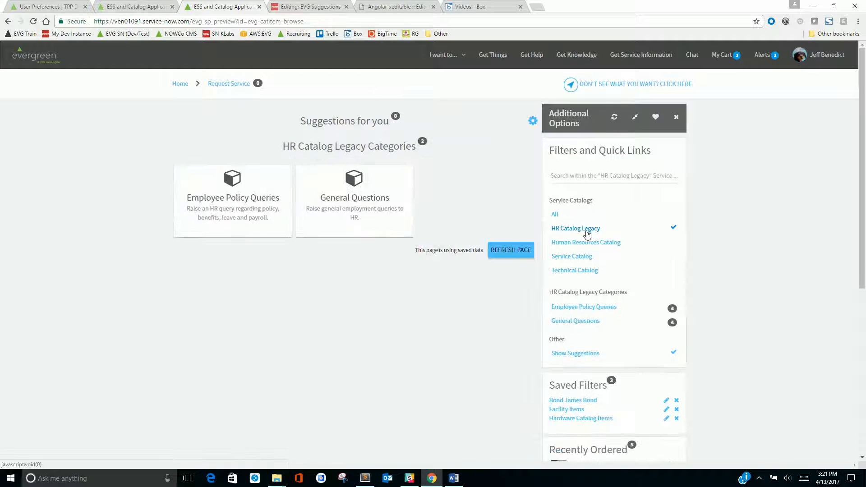
{"action": "left_click", "coordinate": [575, 55]}
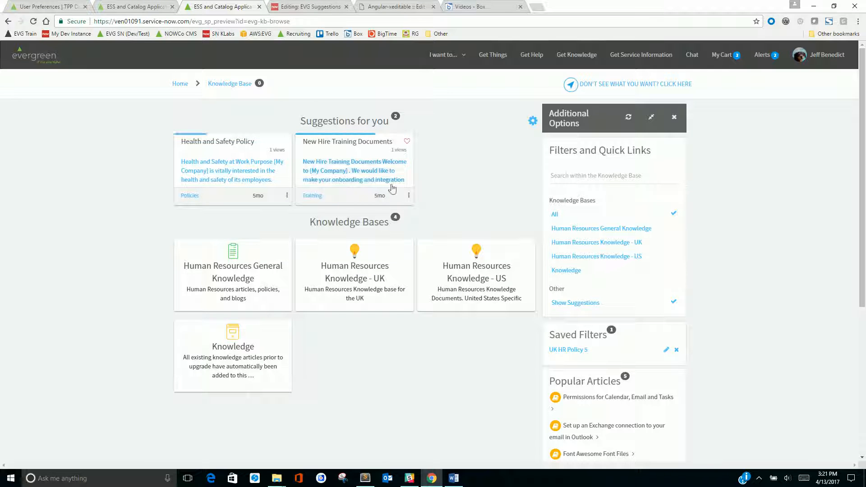
{"action": "left_click", "coordinate": [576, 232]}
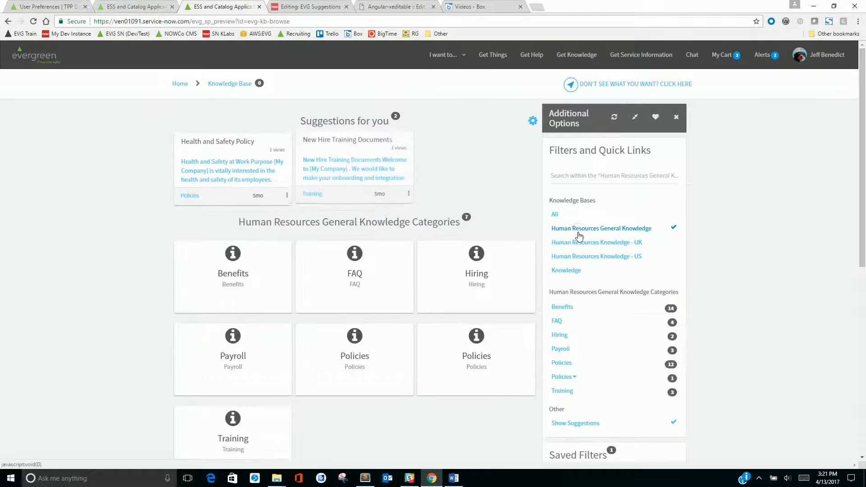
{"action": "left_click", "coordinate": [582, 243]}
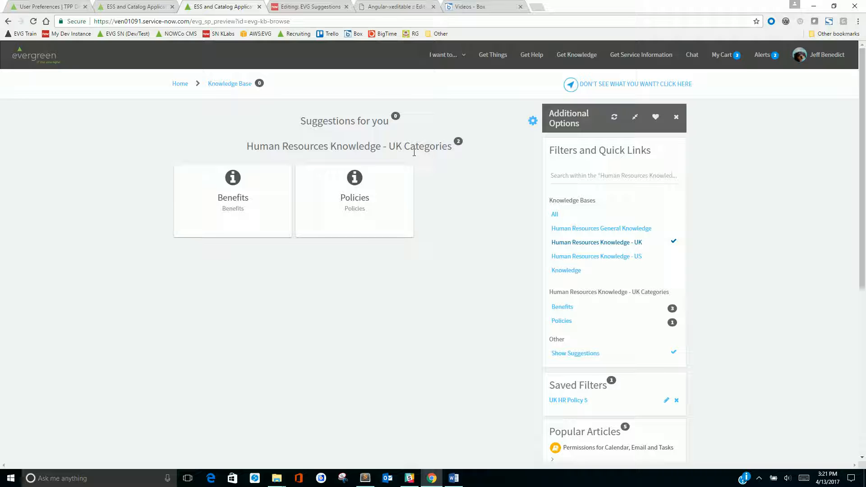
Step: Open the Featured catalog items record from the Suggestion Scripts list in the development instance and examine its script from start to end
{"action": "left_click", "coordinate": [68, 7]}
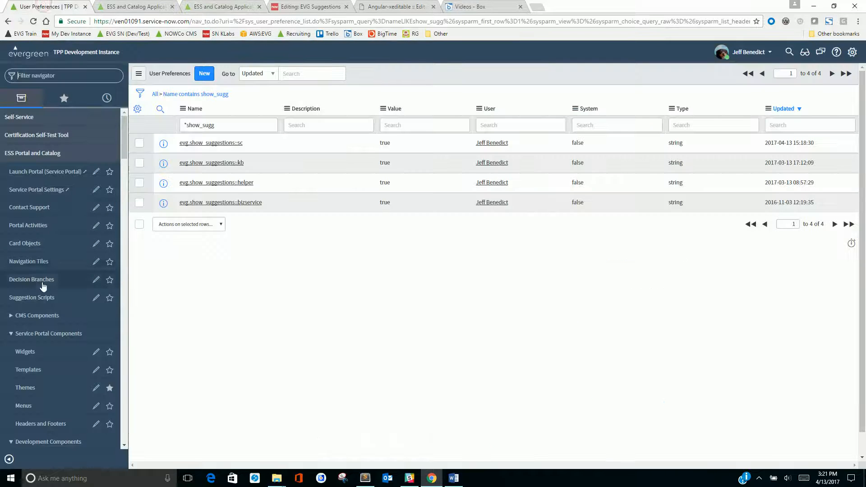
{"action": "left_click", "coordinate": [31, 298]}
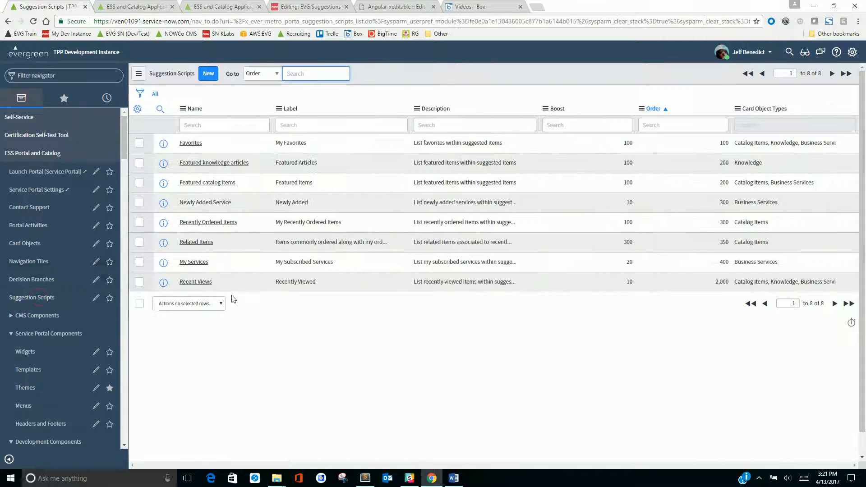
{"action": "left_click", "coordinate": [212, 183]}
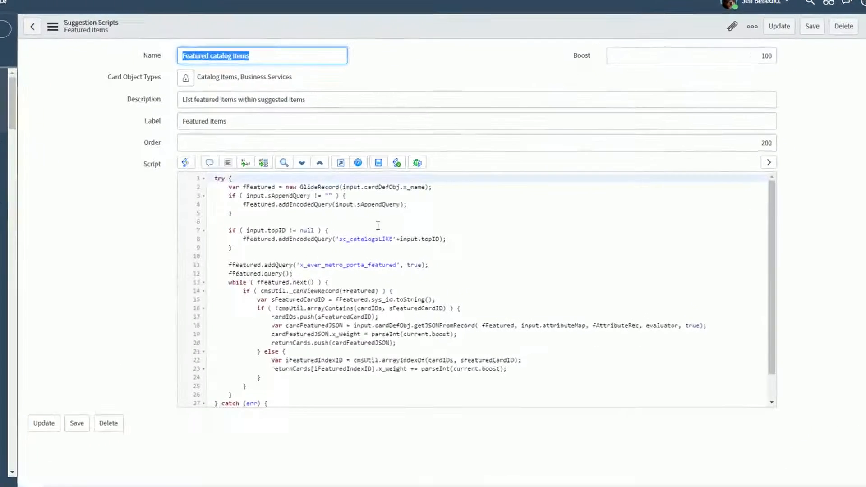
{"action": "left_click", "coordinate": [389, 252]}
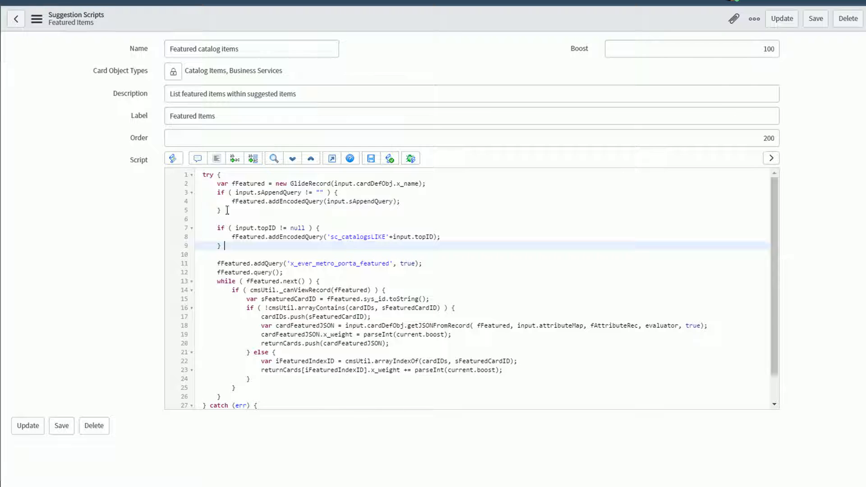
{"action": "left_click_drag", "start_coordinate": [202, 175], "coordinate": [252, 409]}
{"action": "left_click", "coordinate": [279, 359]}
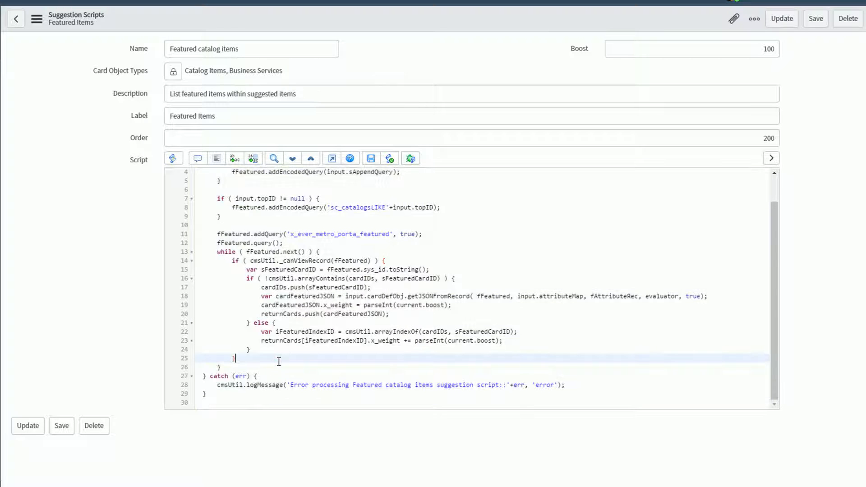
{"action": "scroll", "coordinate": [279, 360], "scroll_direction": "up", "scroll_amount": 2}
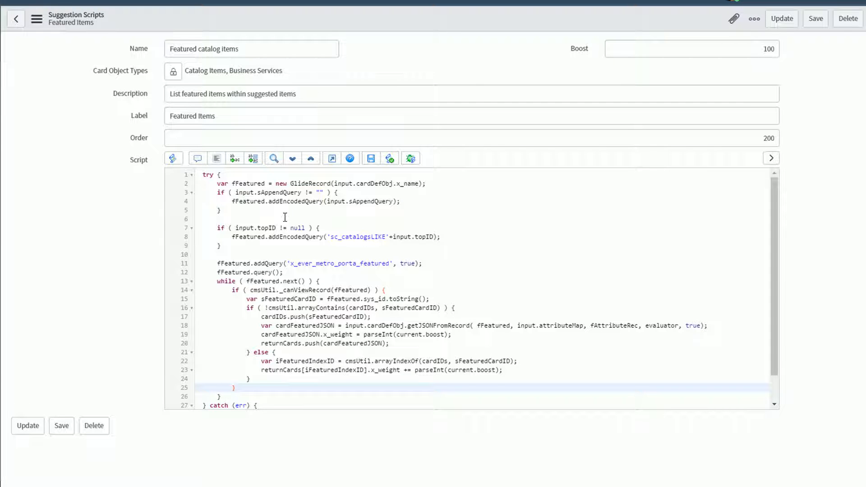
Step: Review the Order, Name and Description fields of the Featured catalog items suggestion script
{"action": "double_click", "coordinate": [767, 138]}
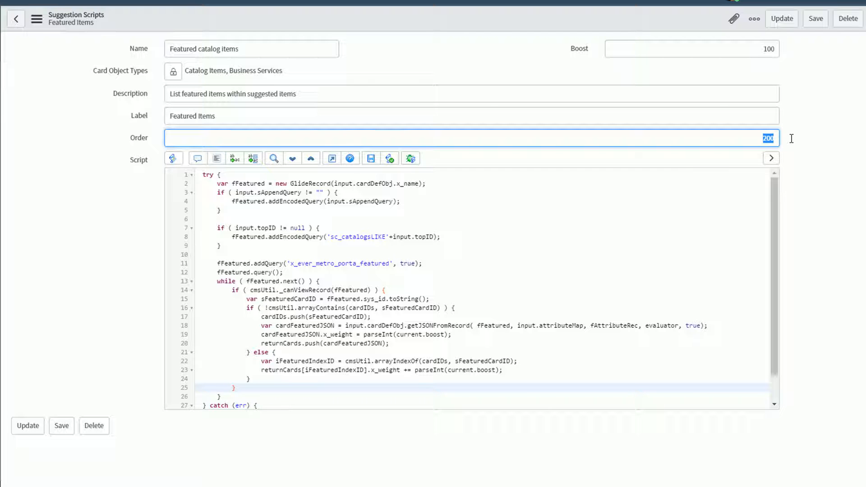
{"action": "triple_click", "coordinate": [260, 50]}
{"action": "left_click", "coordinate": [349, 97]}
{"action": "triple_click", "coordinate": [349, 98]}
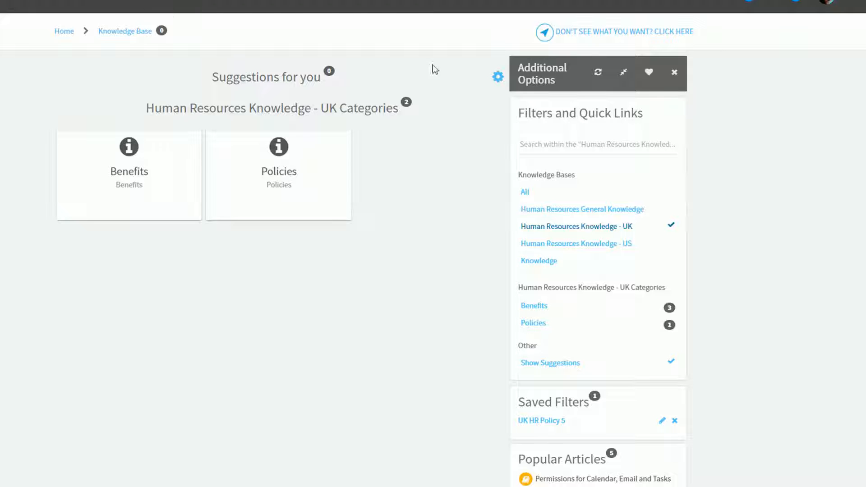
Step: View the suggestion factors offered on the portal's UK knowledge page and compare them with the suggestion script's Label field
{"action": "left_click", "coordinate": [497, 78]}
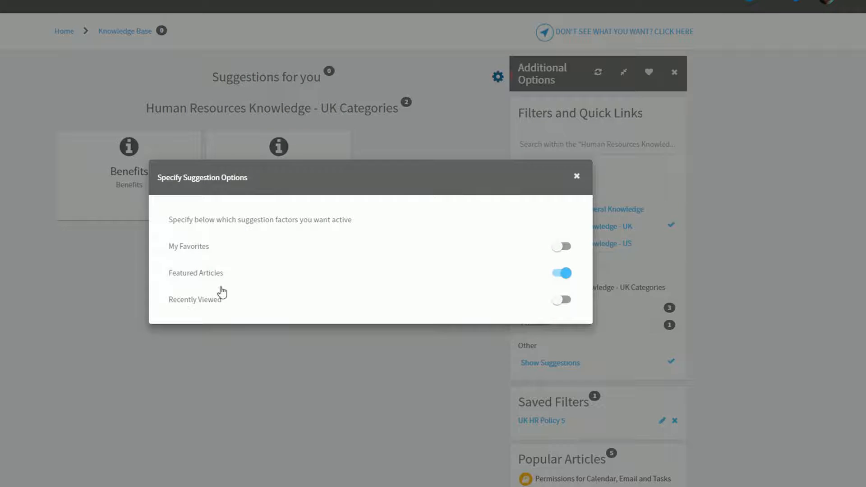
{"action": "left_click", "coordinate": [576, 177]}
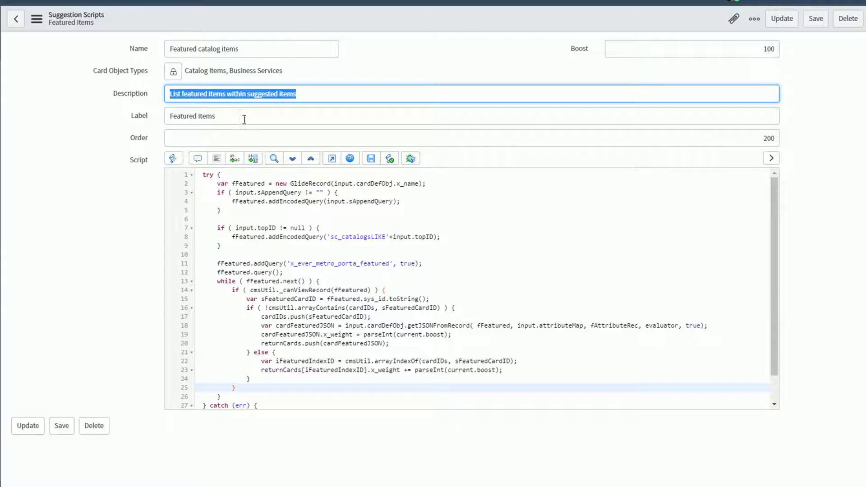
{"action": "key", "text": "Tab"}
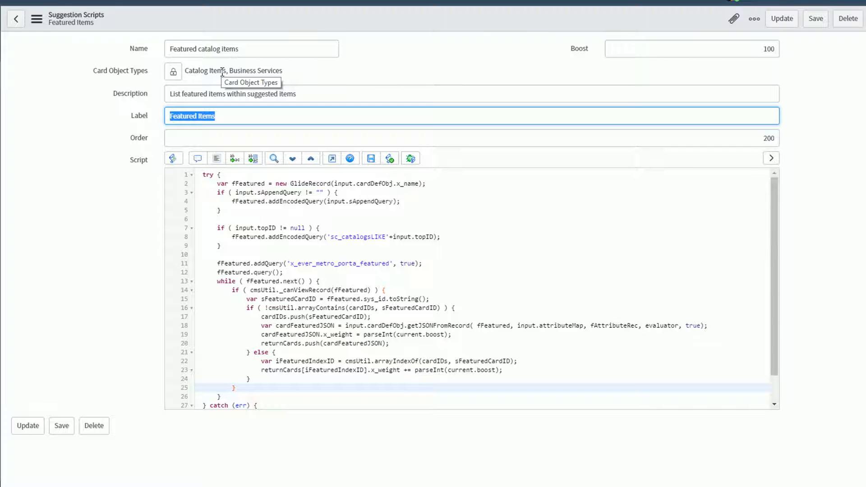
Step: Open the Recent Views suggestion script and examine its top ID conditions for catalog items and knowledge articles
{"action": "left_click", "coordinate": [16, 19]}
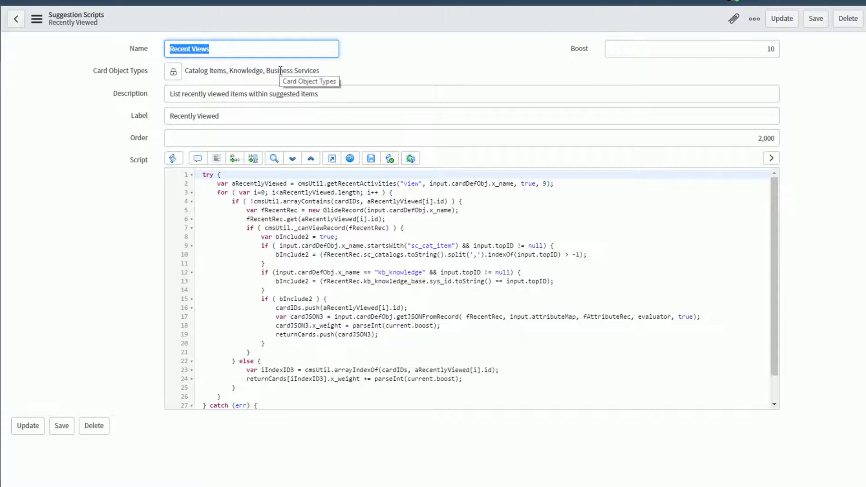
{"action": "left_click", "coordinate": [277, 256]}
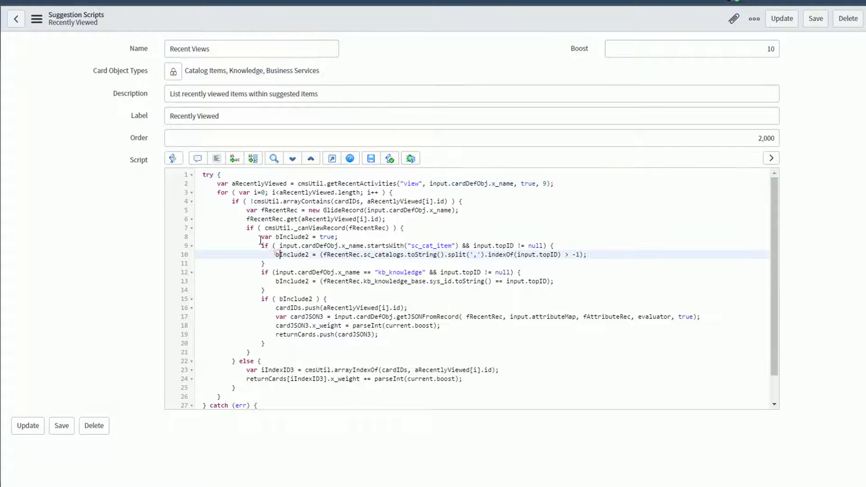
{"action": "left_click_drag", "start_coordinate": [261, 244], "coordinate": [324, 288]}
{"action": "left_click", "coordinate": [366, 281]}
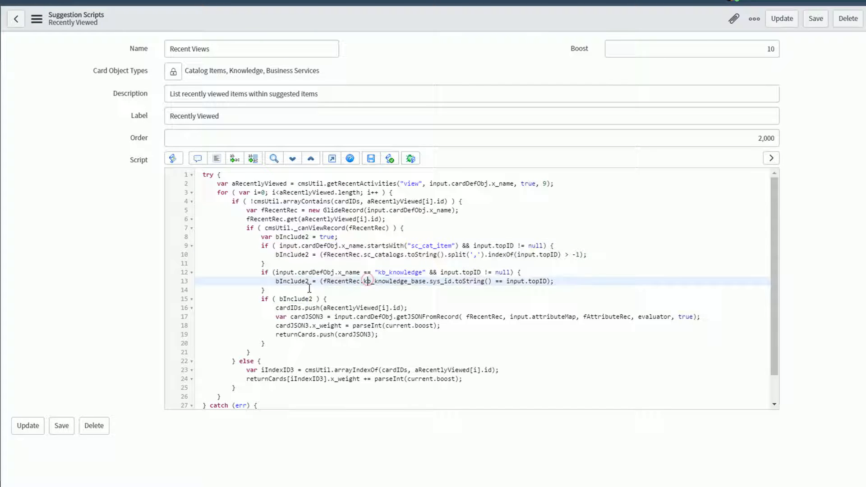
Step: Reopen the Featured catalog items suggestion script and examine its Boost field and the script line that adds the boost to x_weight
{"action": "left_click", "coordinate": [16, 19]}
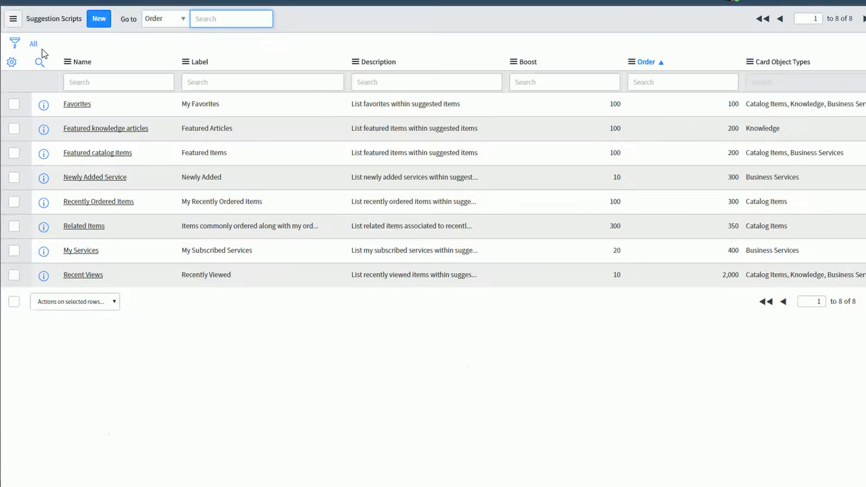
{"action": "left_click", "coordinate": [84, 151]}
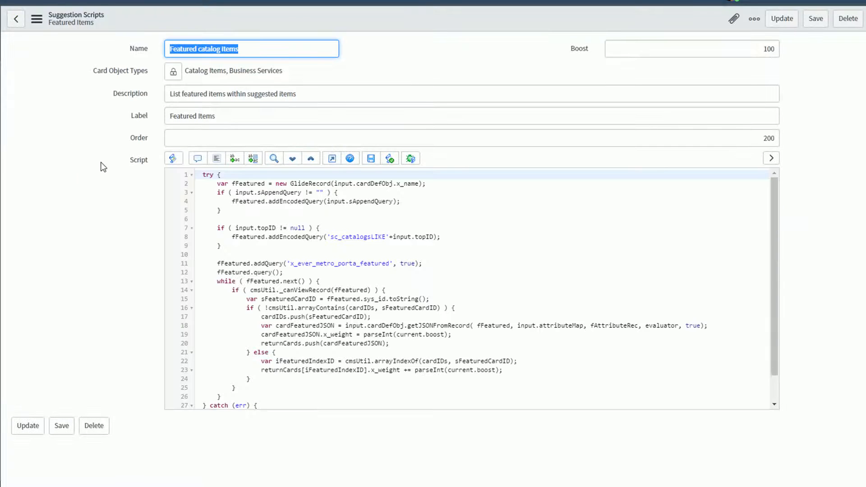
{"action": "left_click", "coordinate": [189, 50]}
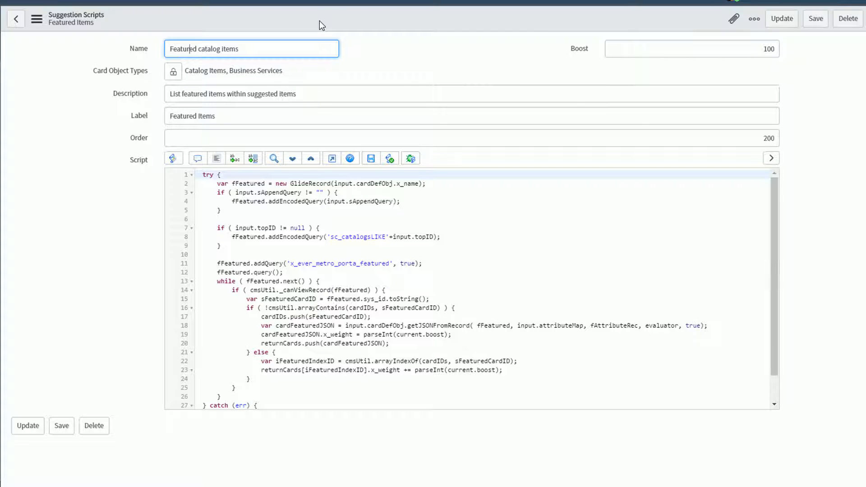
{"action": "double_click", "coordinate": [767, 49]}
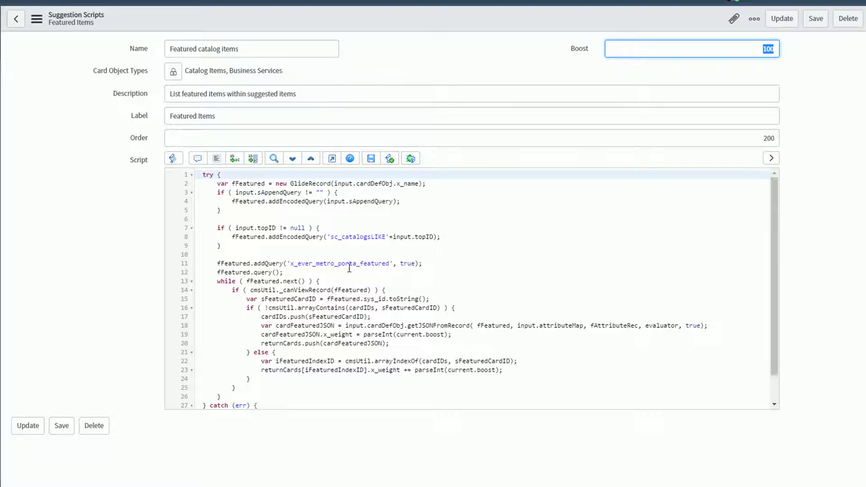
{"action": "left_click", "coordinate": [419, 370]}
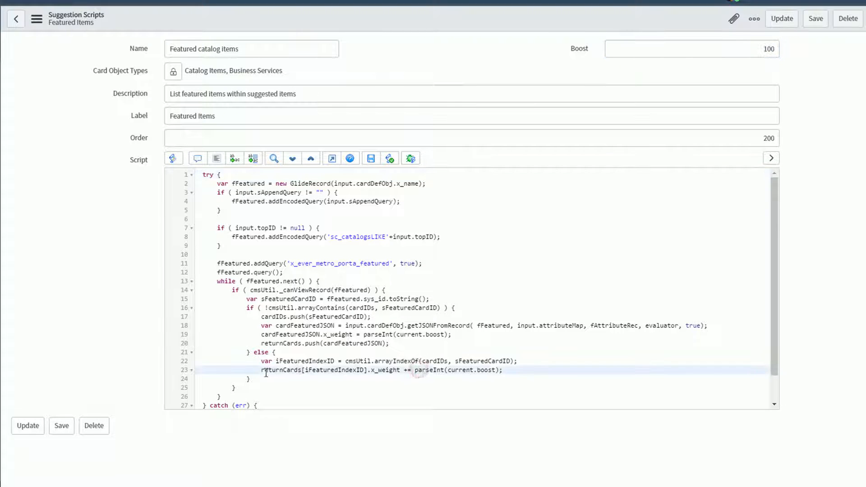
{"action": "left_click_drag", "start_coordinate": [260, 370], "coordinate": [369, 370]}
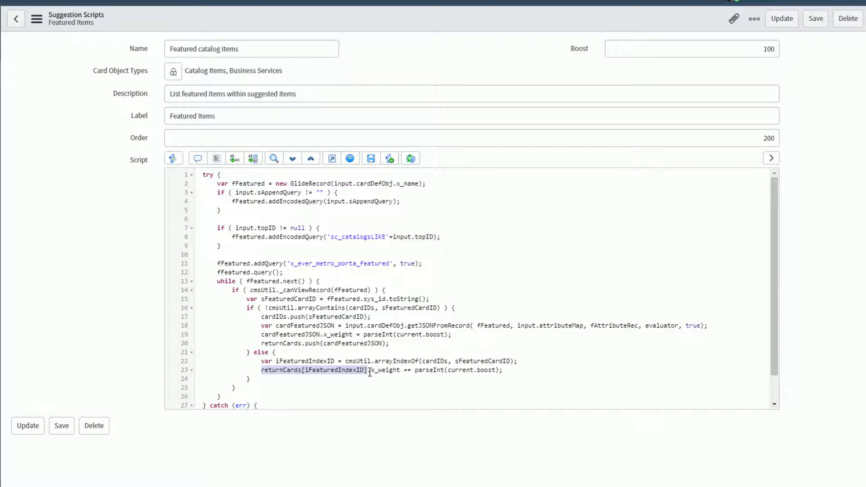
{"action": "left_click", "coordinate": [373, 370]}
{"action": "double_click", "coordinate": [376, 370]}
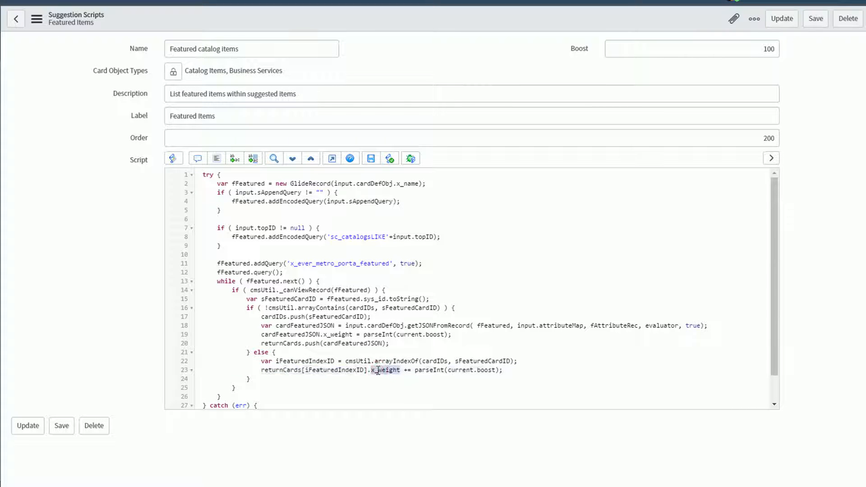
{"action": "left_click", "coordinate": [474, 370]}
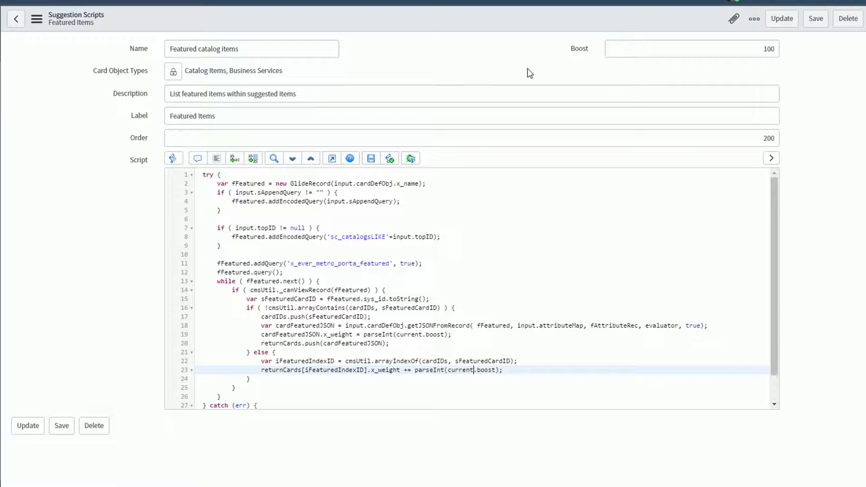
{"action": "left_click", "coordinate": [321, 247]}
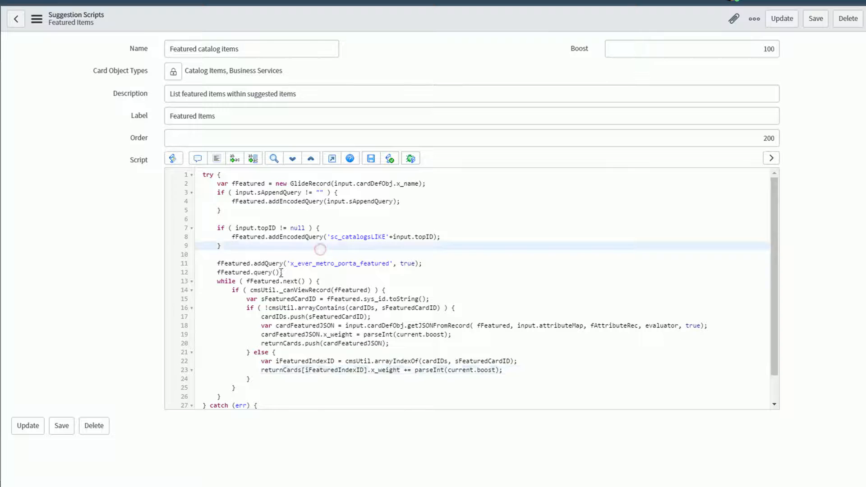
Step: Change the suggestion script's name to "Apple Catalog Items"
{"action": "left_click", "coordinate": [204, 55]}
{"action": "left_click_drag", "start_coordinate": [262, 49], "coordinate": [43, 39]}
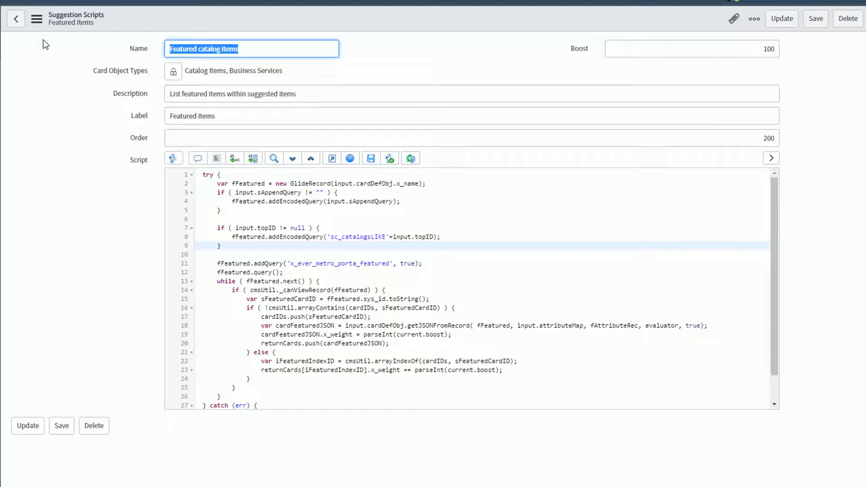
{"action": "type", "text": "Catal"}
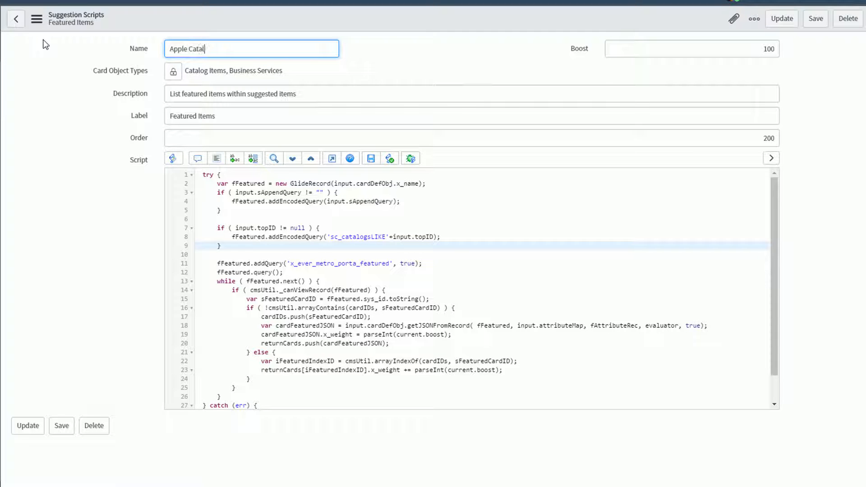
Step: Set the suggestion script's description to "List of Apple catalog items" and its label to "Apple Items"
{"action": "left_click", "coordinate": [273, 95]}
{"action": "left_click_drag", "start_coordinate": [297, 93], "coordinate": [101, 94]}
{"action": "type", "text": "Li"}
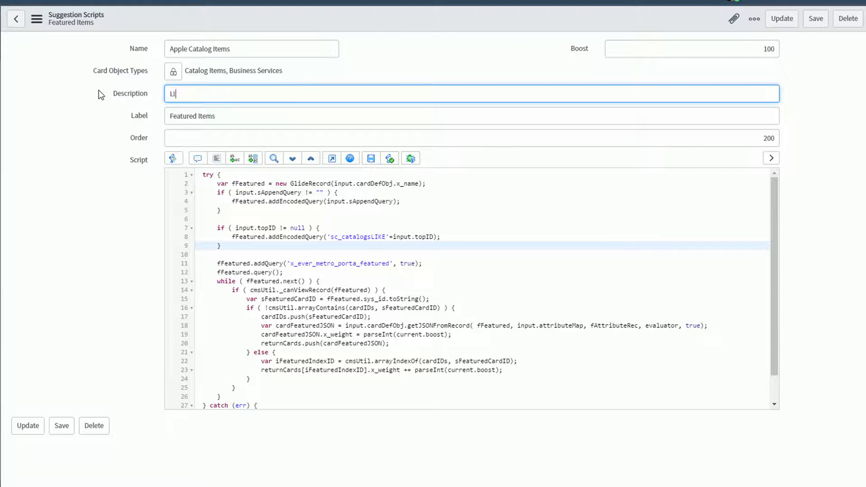
{"action": "type", "text": "st of apple catalog itemsA"}
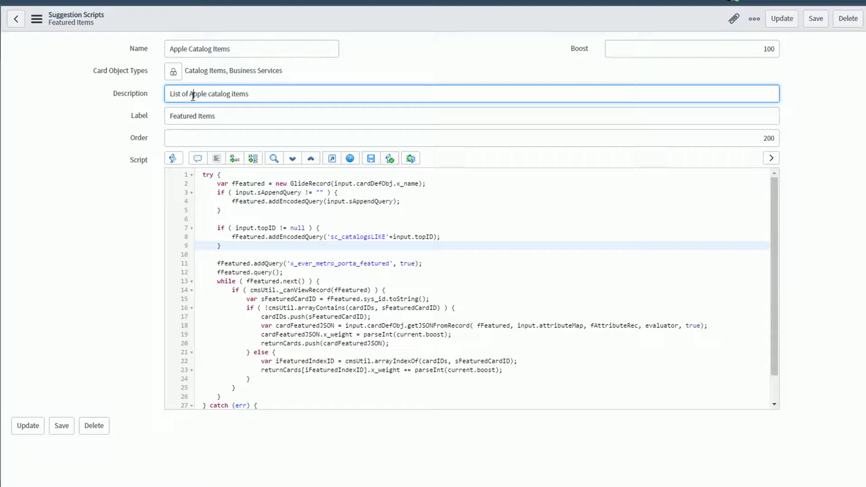
{"action": "key", "text": "Tab"}
{"action": "type", "text": "App"}
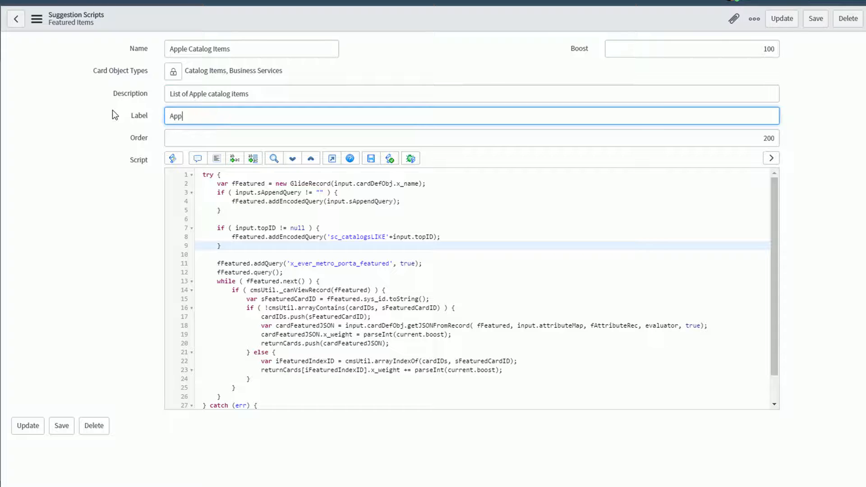
{"action": "type", "text": "le Items"}
Step: Remove Business Services from the suggestion script's card object types and lock the list again
{"action": "left_click", "coordinate": [173, 71]}
{"action": "left_click", "coordinate": [212, 80]}
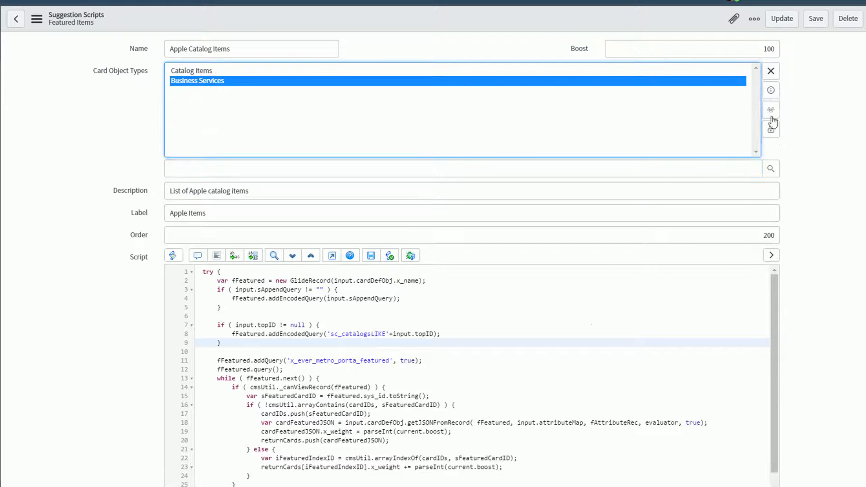
{"action": "left_click", "coordinate": [770, 72]}
{"action": "left_click", "coordinate": [771, 129]}
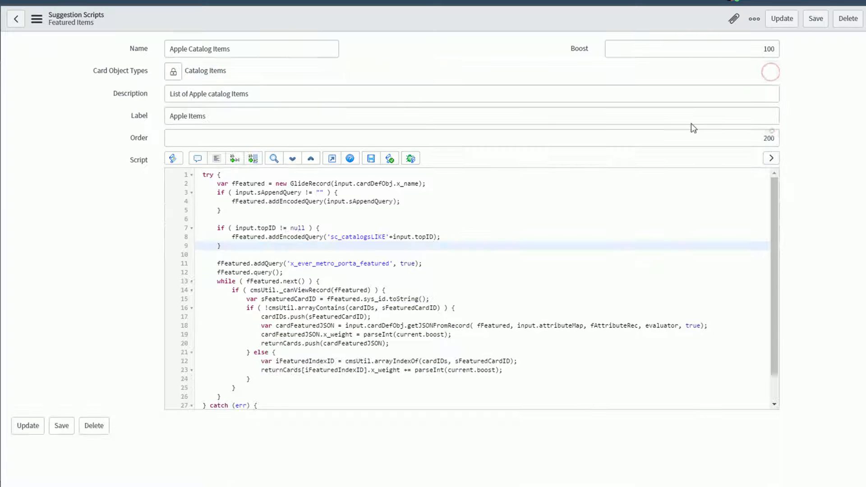
Step: Insert the edited record as a new suggestion script and stay on its form
{"action": "right_click", "coordinate": [314, 18]}
{"action": "left_click", "coordinate": [348, 65]}
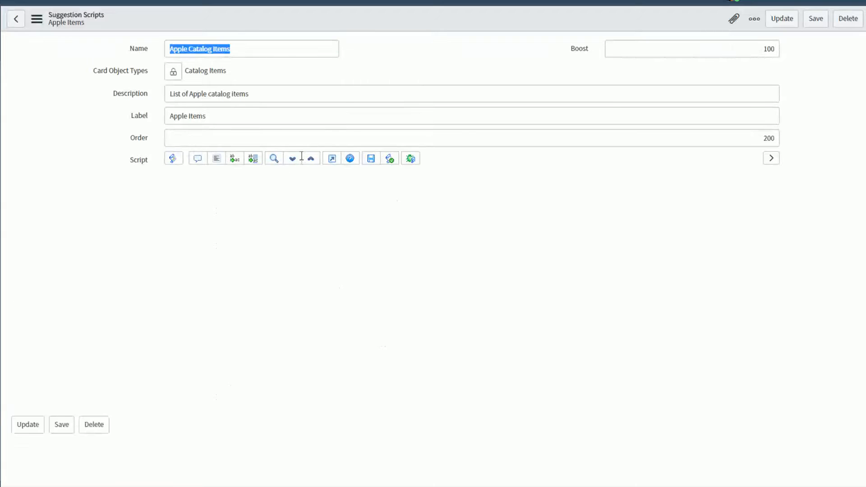
Step: Examine the script's sAppendQuery and topID conditions and the addQuery line that filters for featured records
{"action": "left_click", "coordinate": [244, 211]}
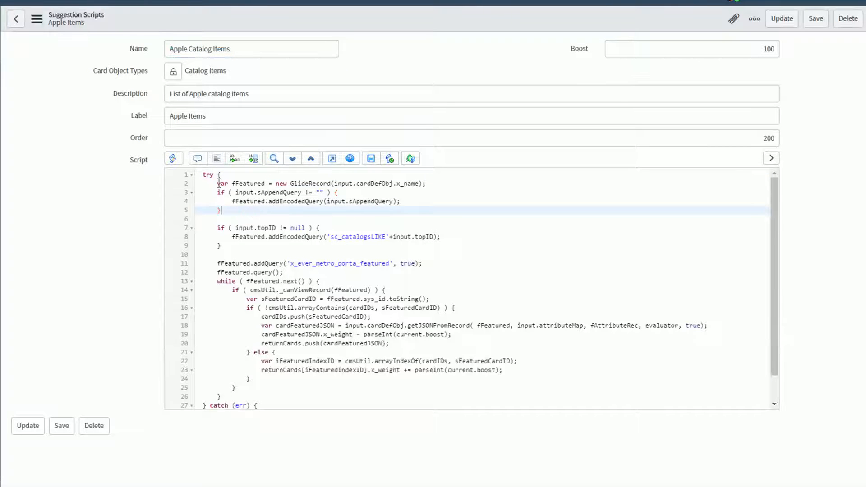
{"action": "left_click_drag", "start_coordinate": [219, 194], "coordinate": [242, 210]}
{"action": "left_click", "coordinate": [219, 227]}
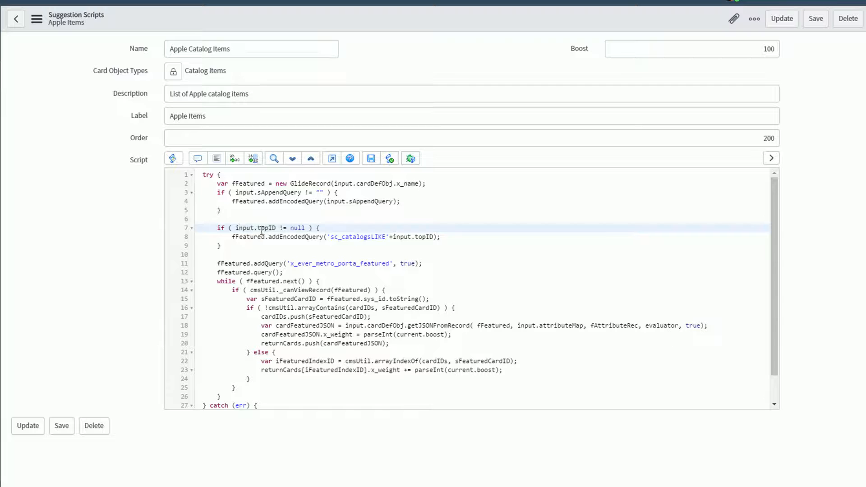
{"action": "left_click_drag", "start_coordinate": [218, 228], "coordinate": [231, 246]}
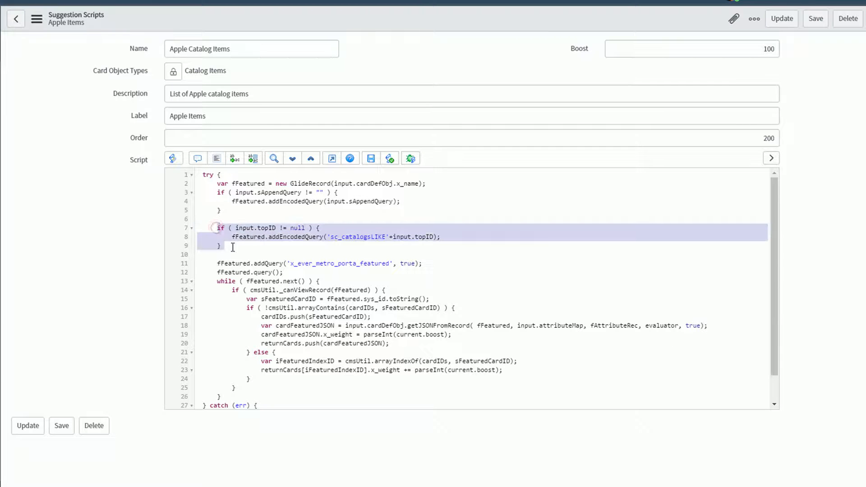
{"action": "left_click_drag", "start_coordinate": [216, 193], "coordinate": [230, 243]}
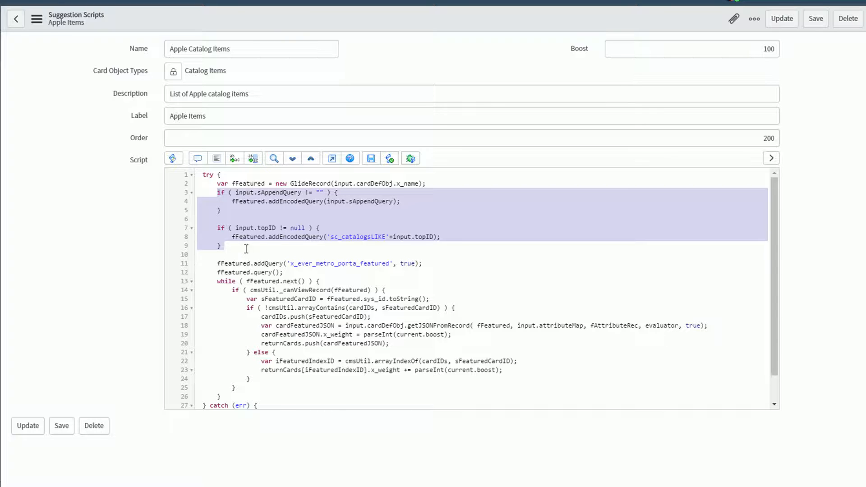
{"action": "left_click", "coordinate": [259, 239]}
{"action": "left_click", "coordinate": [238, 227]}
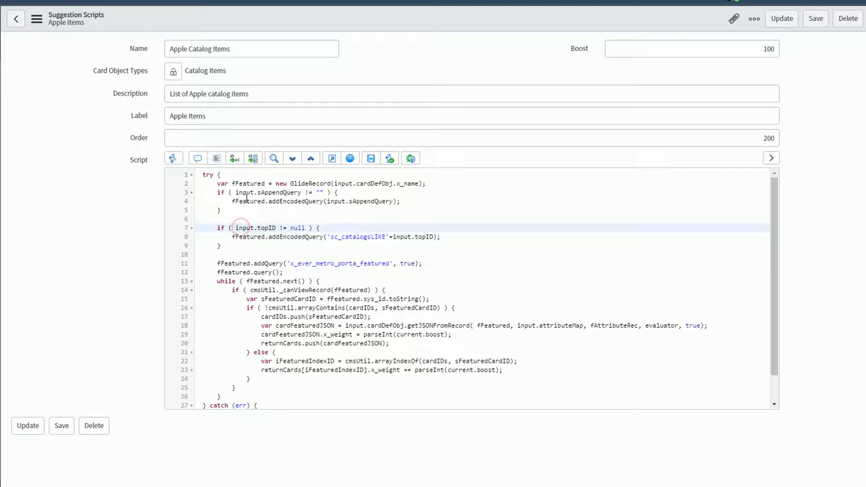
{"action": "left_click_drag", "start_coordinate": [219, 195], "coordinate": [256, 247]}
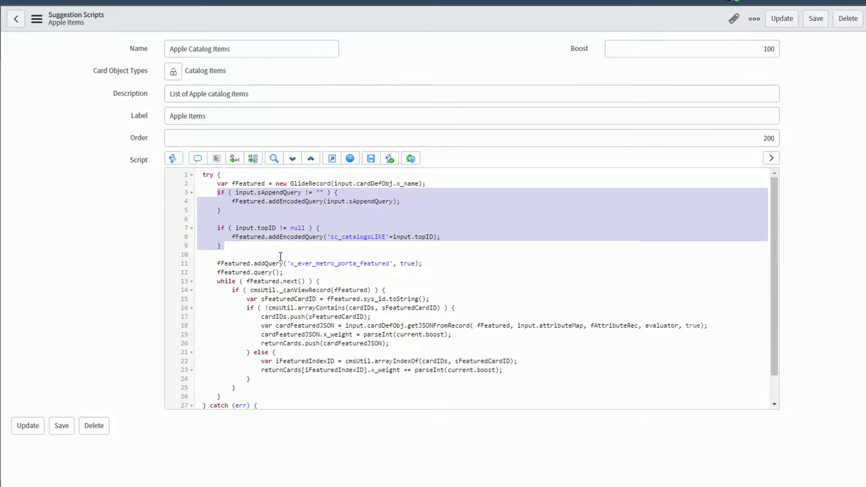
{"action": "left_click", "coordinate": [297, 266]}
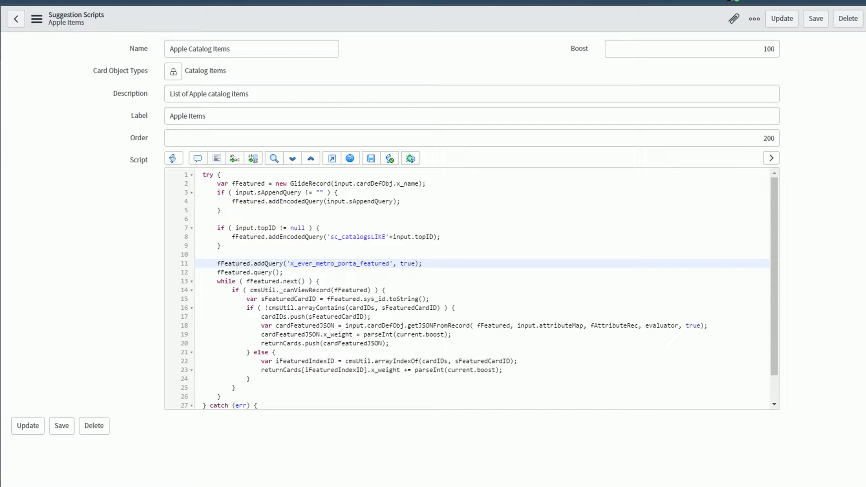
Step: Open the catalog items list with sc_cat_item.list
{"action": "left_click", "coordinate": [72, 73]}
{"action": "type", "text": "sc_cat_item.list"}
{"action": "key", "text": "Return"}
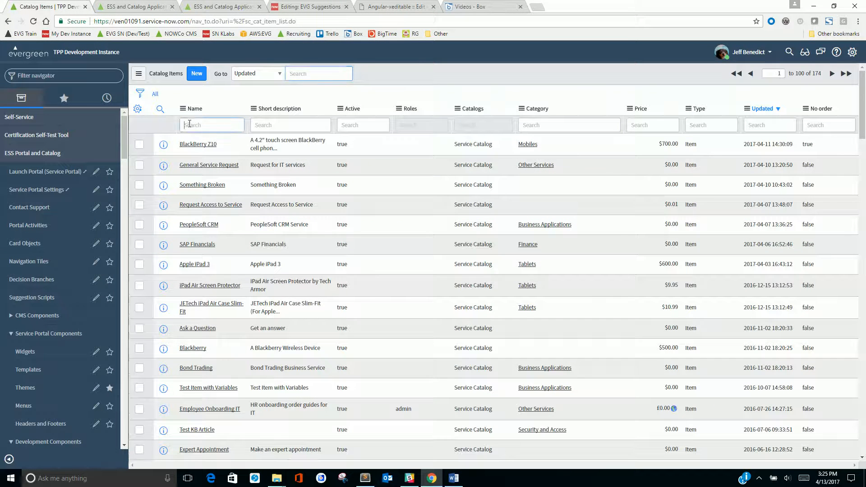
Step: Filter the catalog items by name with *apple and copy the resulting filter query
{"action": "left_click", "coordinate": [189, 125]}
{"action": "type", "text": "*apple"}
{"action": "key", "text": "Return"}
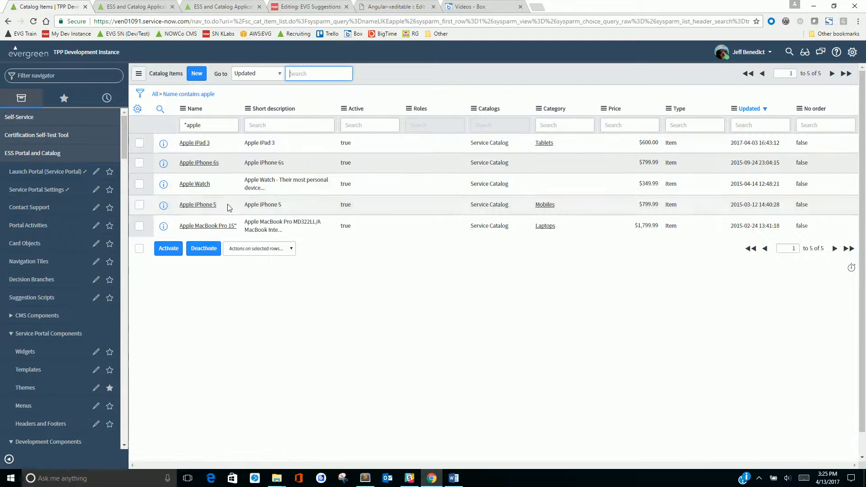
{"action": "right_click", "coordinate": [185, 96]}
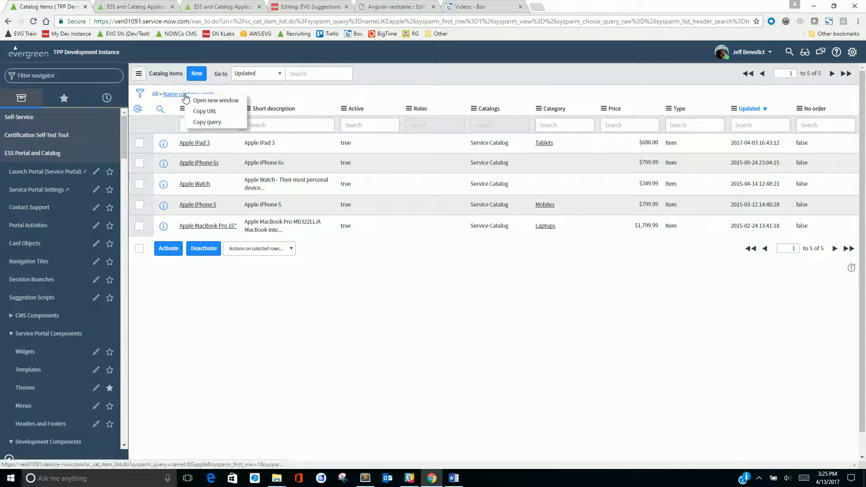
{"action": "left_click", "coordinate": [204, 122]}
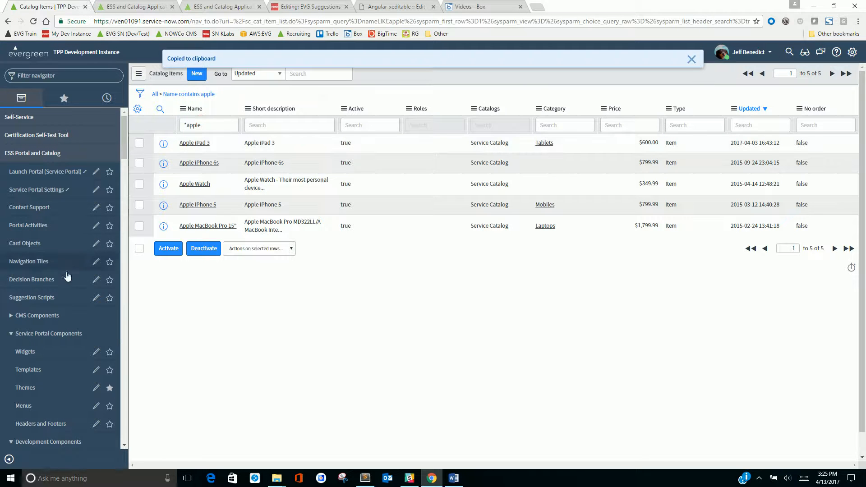
Step: Reopen the Apple Catalog Items suggestion script and change addQuery on line 11 to addEncodedQuery
{"action": "left_click", "coordinate": [45, 297]}
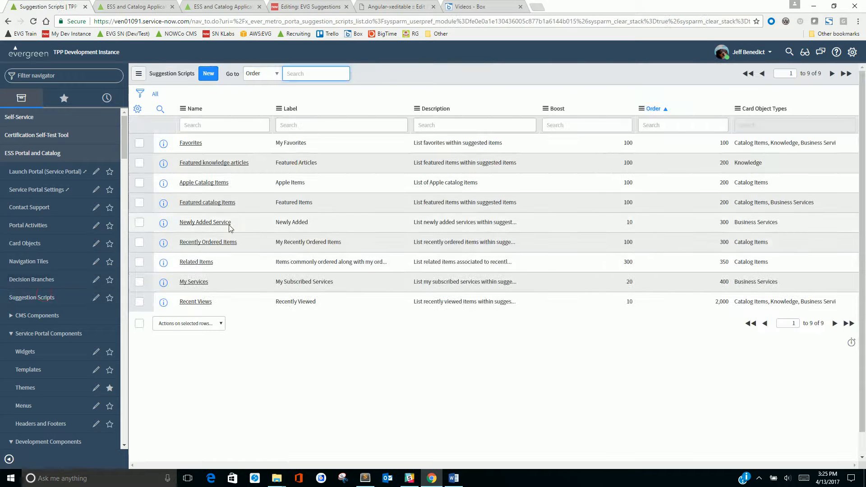
{"action": "left_click", "coordinate": [205, 183]}
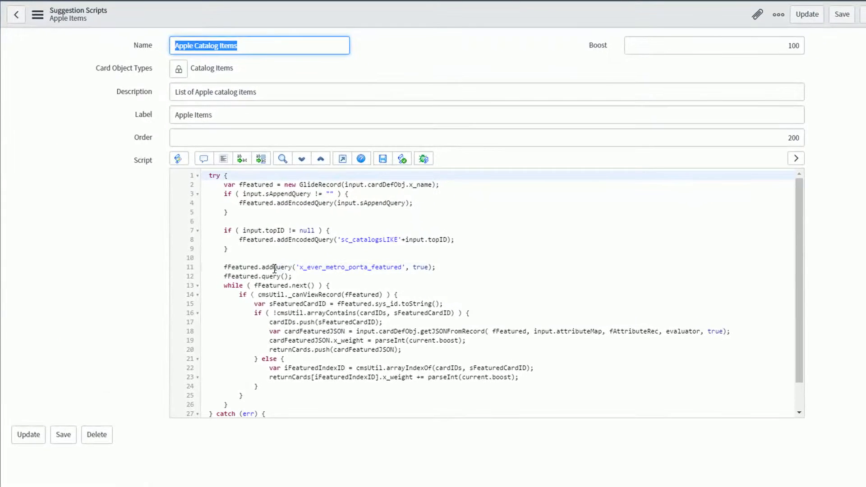
{"action": "left_click", "coordinate": [345, 272]}
{"action": "type", "text": "Encoded"}
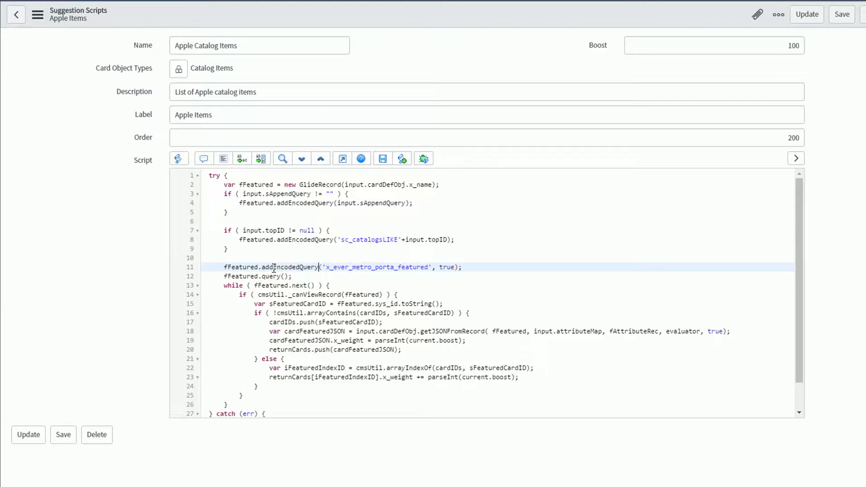
Step: Replace the featured field name on line 11 with the copied query nameLIKEapple and remove the true argument
{"action": "key", "text": "shift+End"}
{"action": "key", "text": "shift+Left"}
{"action": "key", "text": "shift+Left"}
{"action": "key", "text": "shift+Left"}
{"action": "key", "text": "shift+Left"}
{"action": "key", "text": "shift+Left"}
{"action": "key", "text": "shift+Left"}
{"action": "key", "text": "shift+Left"}
{"action": "key", "text": "shift+Left"}
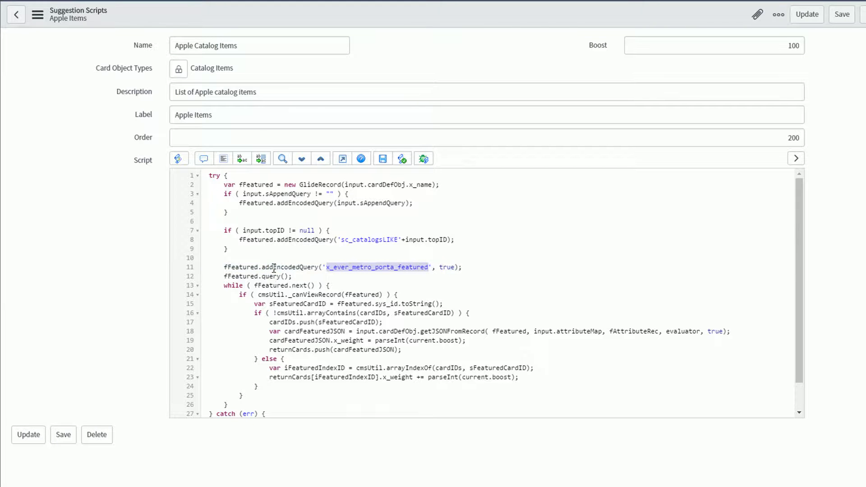
{"action": "key", "text": "ctrl+v"}
{"action": "key", "text": "shift+Right"}
{"action": "key", "text": "shift+Right"}
{"action": "key", "text": "shift+Right"}
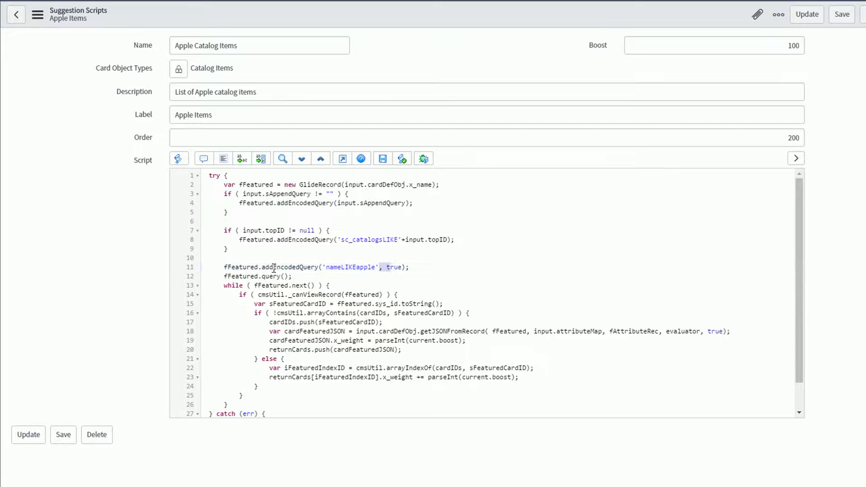
{"action": "key", "text": "BackSpace"}
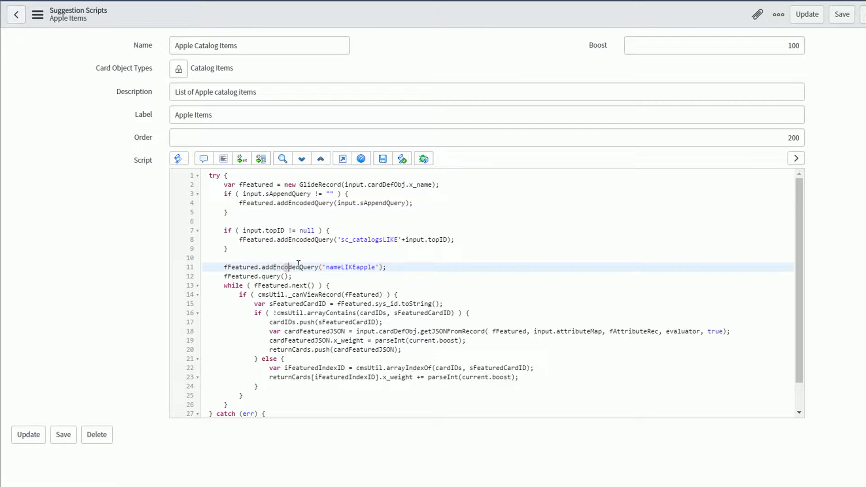
Step: Set the suggestion script's boost to 500
{"action": "left_click", "coordinate": [770, 45]}
{"action": "type", "text": "500"}
{"action": "left_click", "coordinate": [558, 58]}
Step: Examine the script's loop: the canViewRecord check, the arrayContains test, the card creation lines and the else branch adding the boost
{"action": "left_click", "coordinate": [248, 294]}
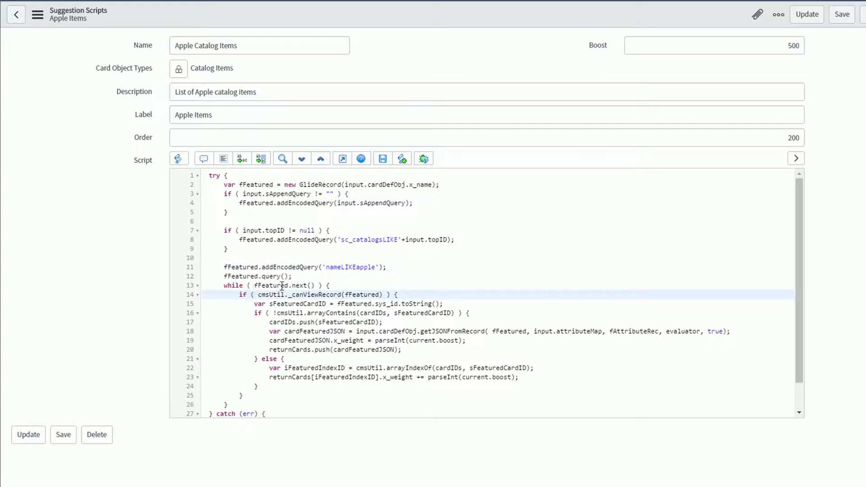
{"action": "left_click_drag", "start_coordinate": [237, 296], "coordinate": [404, 292]}
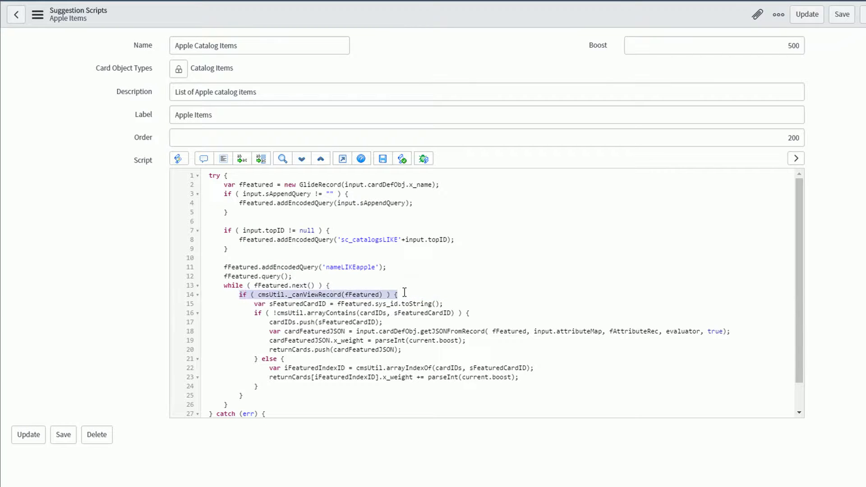
{"action": "left_click", "coordinate": [394, 319]}
{"action": "left_click", "coordinate": [347, 332]}
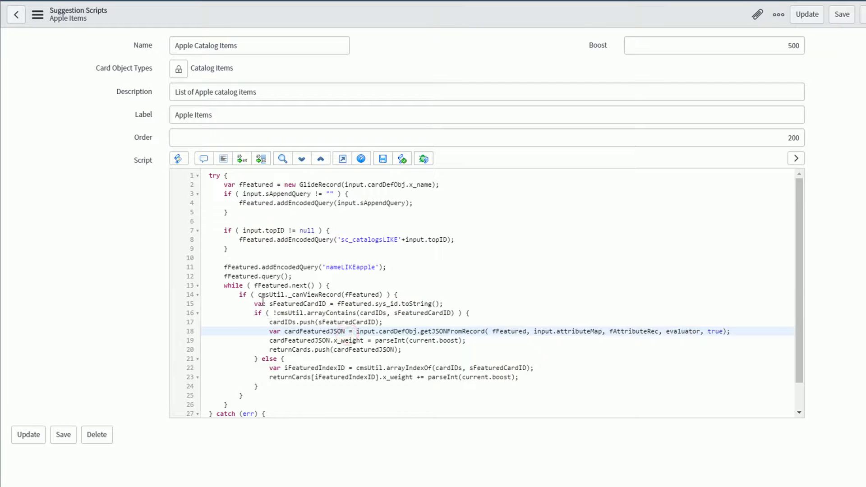
{"action": "double_click", "coordinate": [311, 305]}
{"action": "left_click_drag", "start_coordinate": [255, 313], "coordinate": [485, 312]}
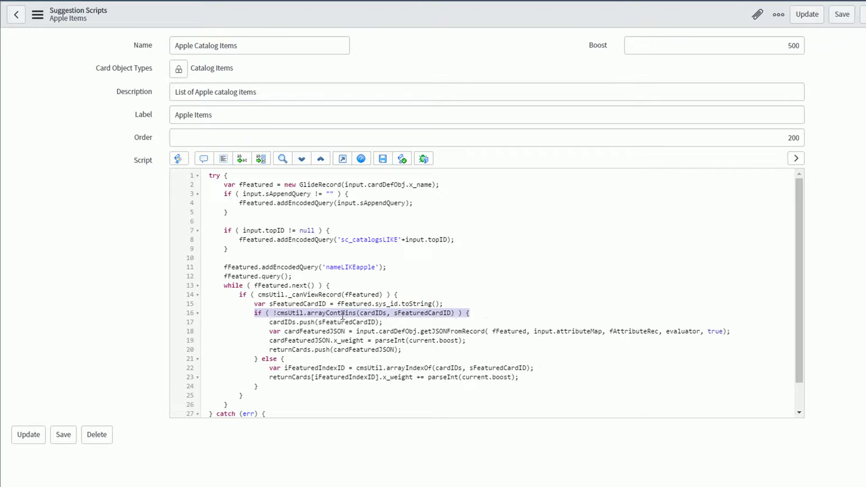
{"action": "left_click", "coordinate": [317, 329]}
{"action": "left_click_drag", "start_coordinate": [269, 321], "coordinate": [412, 352]}
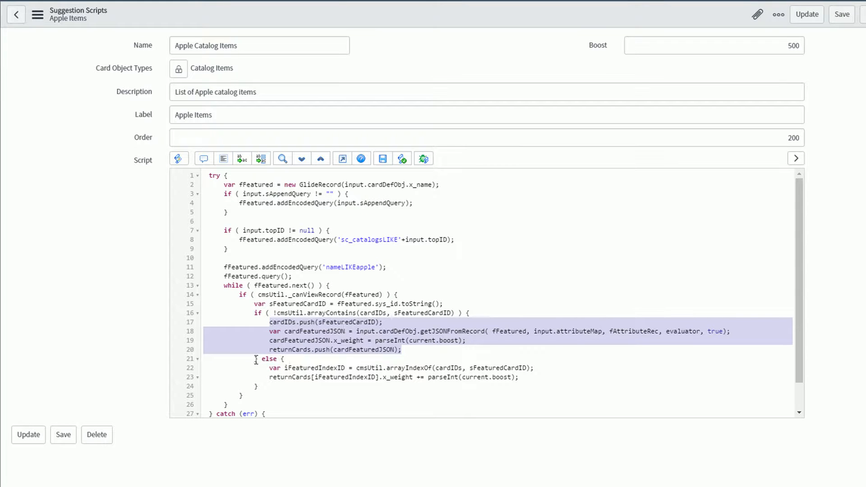
{"action": "left_click_drag", "start_coordinate": [268, 367], "coordinate": [542, 369]}
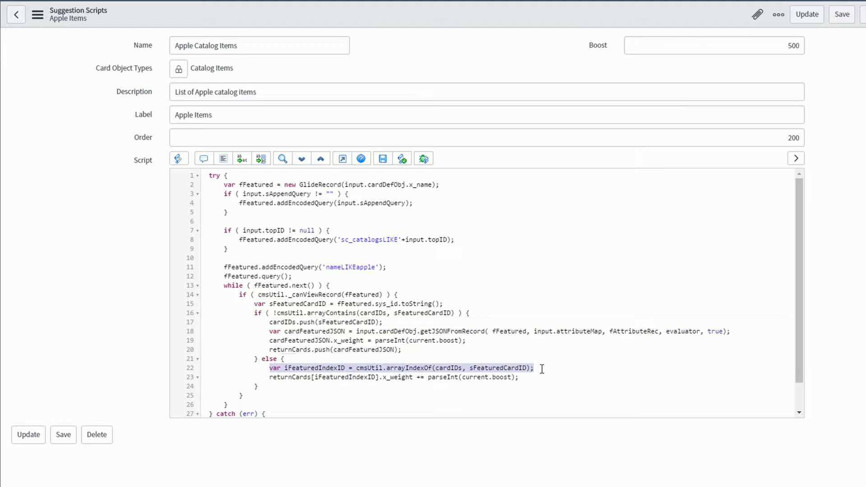
{"action": "left_click_drag", "start_coordinate": [269, 377], "coordinate": [517, 383]}
{"action": "left_click", "coordinate": [480, 378]}
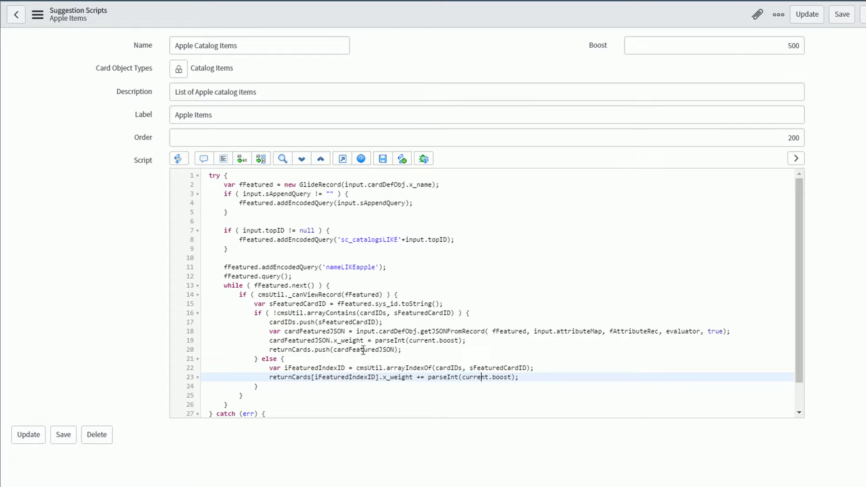
Step: Save the Apple Catalog Items suggestion script
{"action": "right_click", "coordinate": [307, 20]}
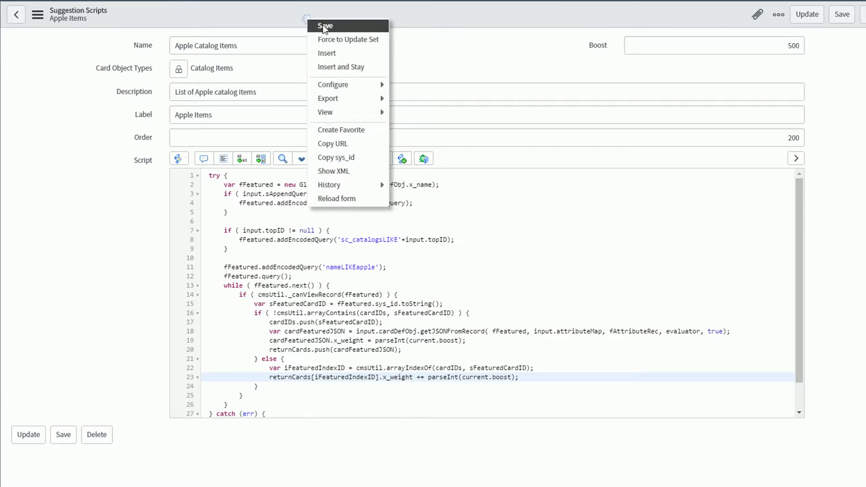
{"action": "left_click", "coordinate": [321, 26]}
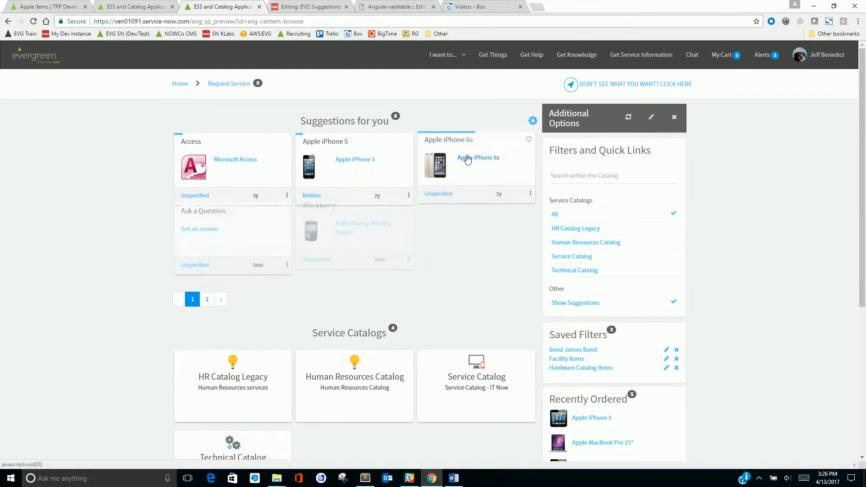
Step: Turn on the Apple Items factor in the portal's suggestion options and close the dialog
{"action": "left_click", "coordinate": [533, 122]}
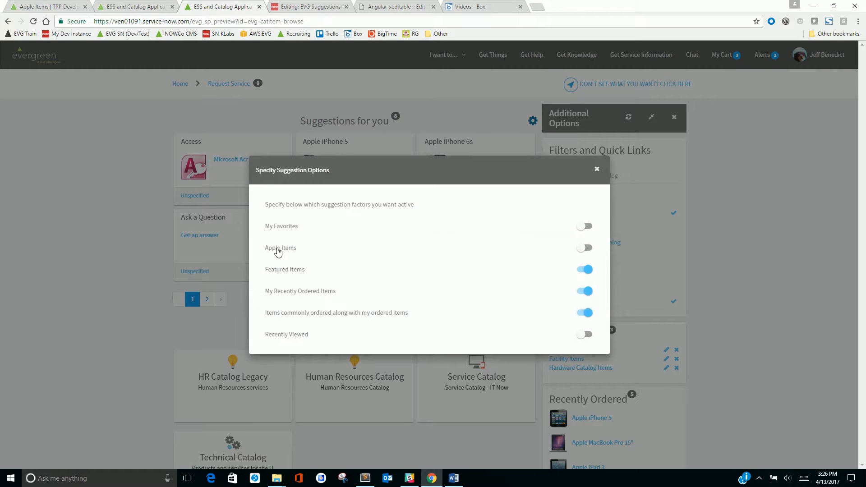
{"action": "left_click", "coordinate": [583, 249]}
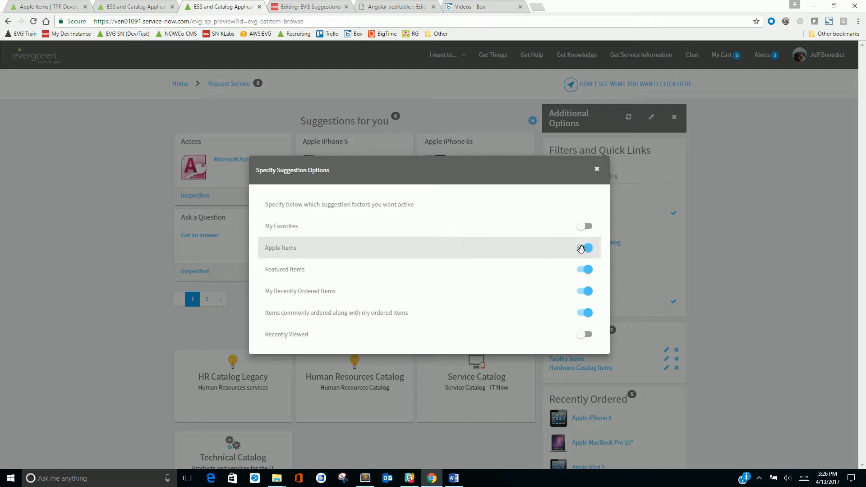
{"action": "left_click", "coordinate": [597, 169]}
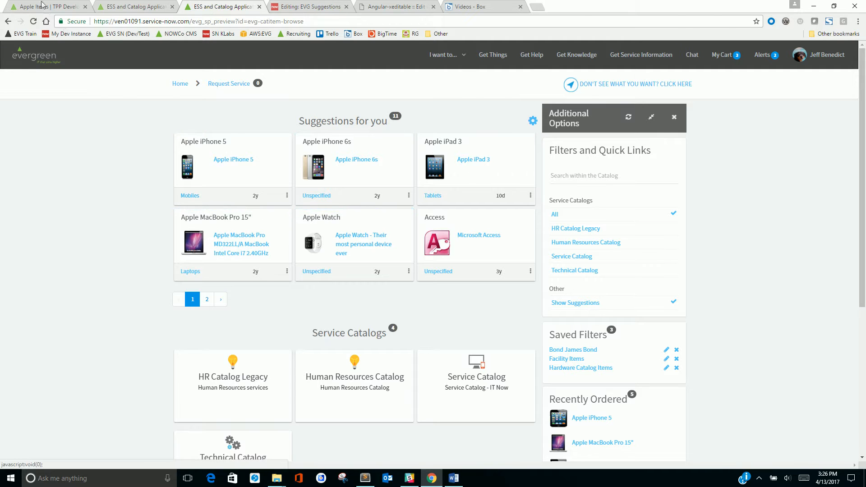
Step: Go back to the catalog items list filtered for apple and compare it with the portal's suggestions
{"action": "key", "text": "ctrl+1"}
{"action": "left_click", "coordinate": [7, 23]}
{"action": "left_click", "coordinate": [6, 24]}
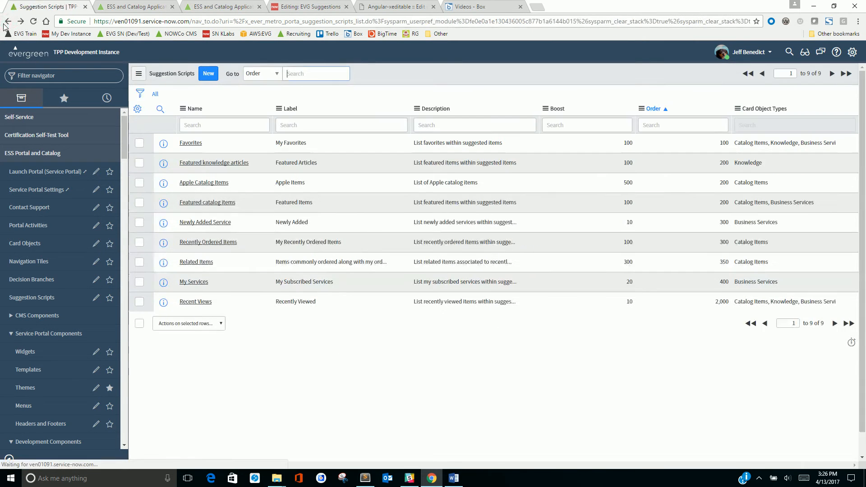
{"action": "left_click", "coordinate": [7, 22]}
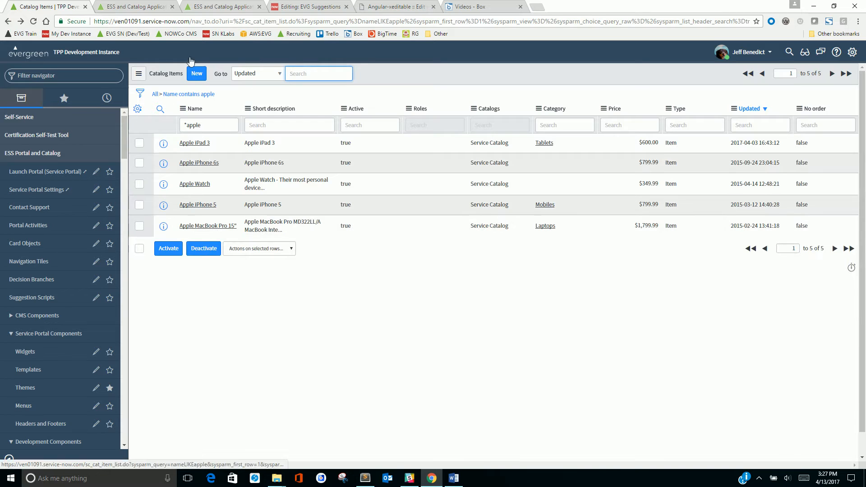
{"action": "left_click", "coordinate": [229, 7]}
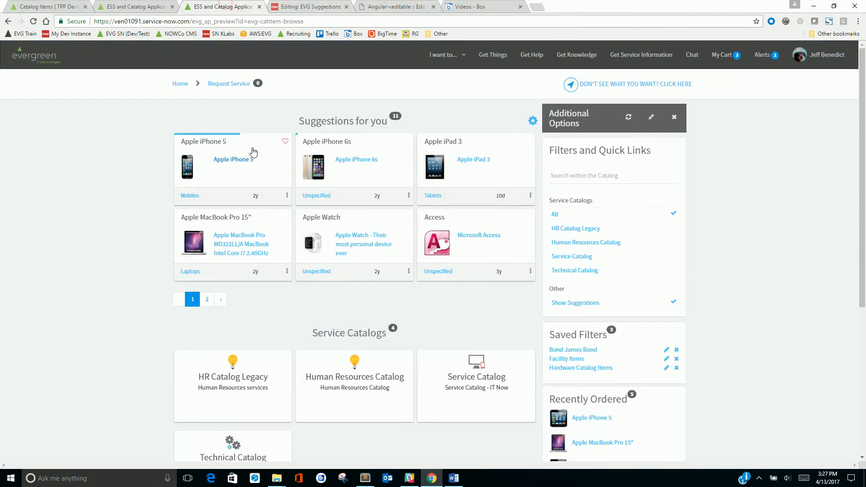